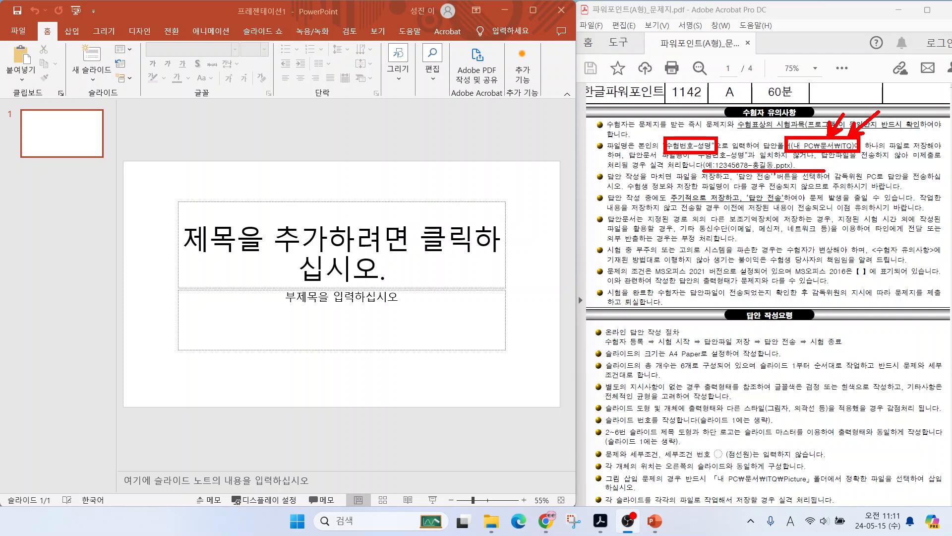
- Read the exam precautions and answer-writing guidelines on page 1 of the question PDF, covering saving, slide size, slide count, font colours, slide master and picture folder
left_click_drag(670, 205, 796, 203)
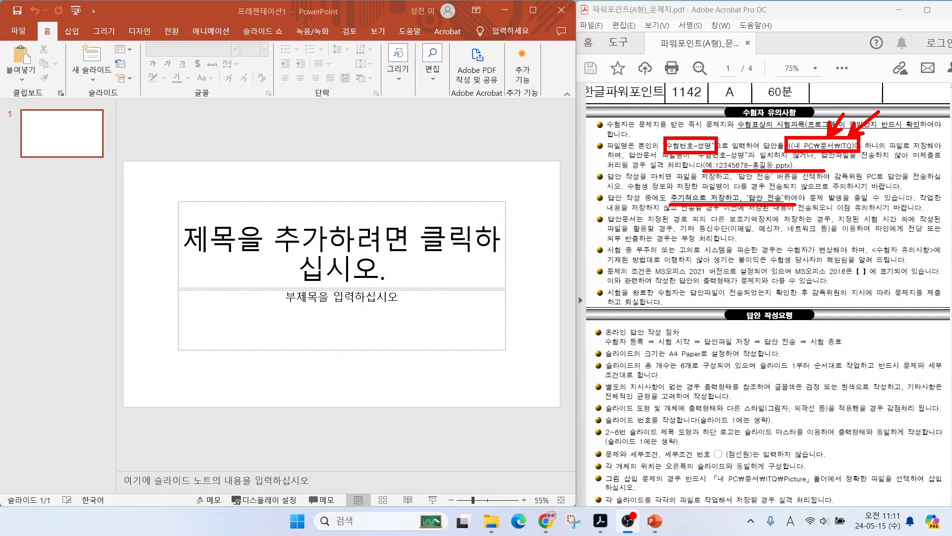
mouse_move(628, 359)
left_mouse_down()
mouse_move(708, 361)
mouse_move(667, 347)
mouse_move(686, 359)
left_mouse_up()
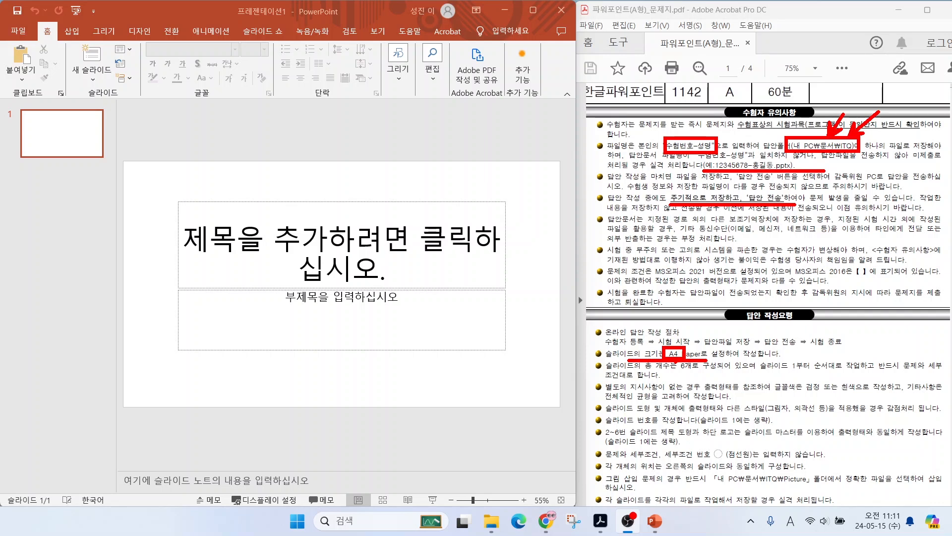
left_click_drag(650, 371, 702, 370)
left_click_drag(805, 372, 865, 370)
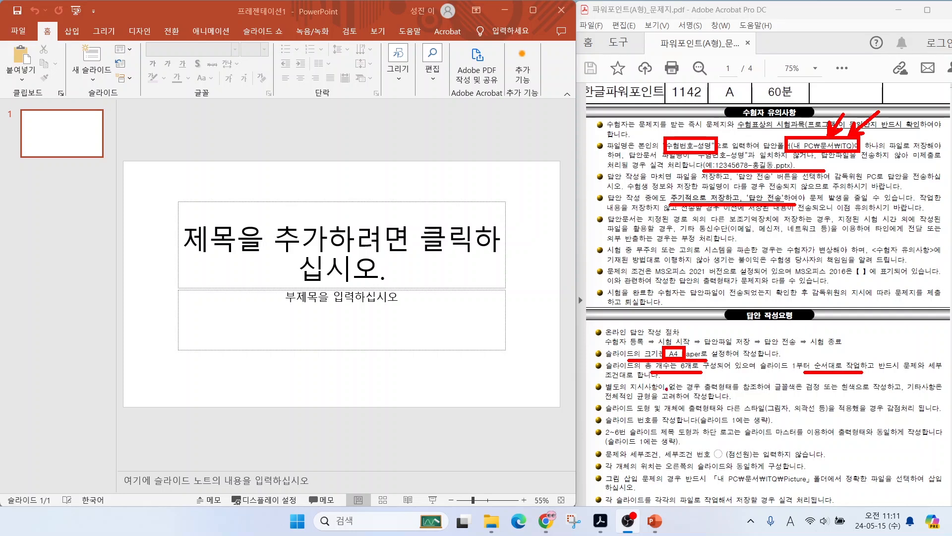
left_click_drag(771, 391, 861, 392)
left_click_drag(766, 413, 828, 414)
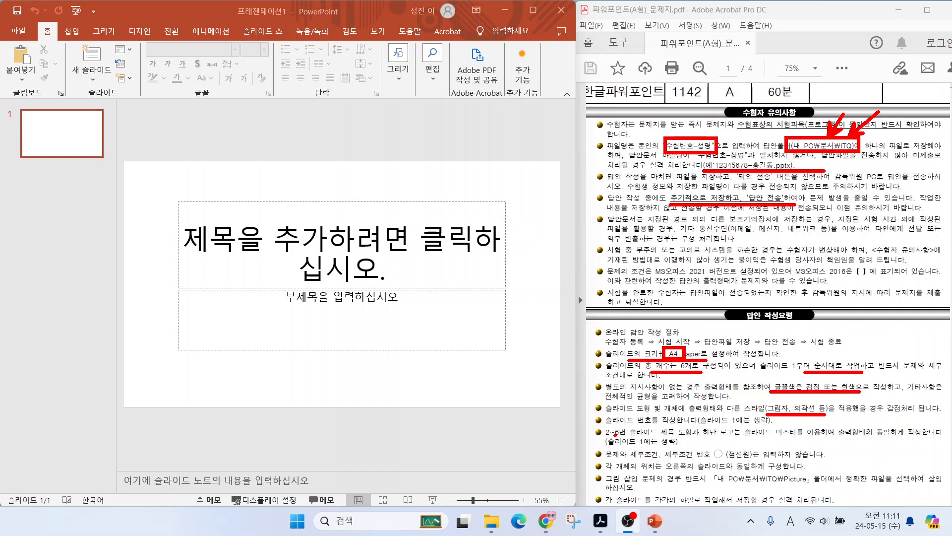
mouse_move(628, 437)
left_mouse_down()
mouse_move(609, 439)
mouse_move(600, 425)
mouse_move(738, 435)
left_mouse_up()
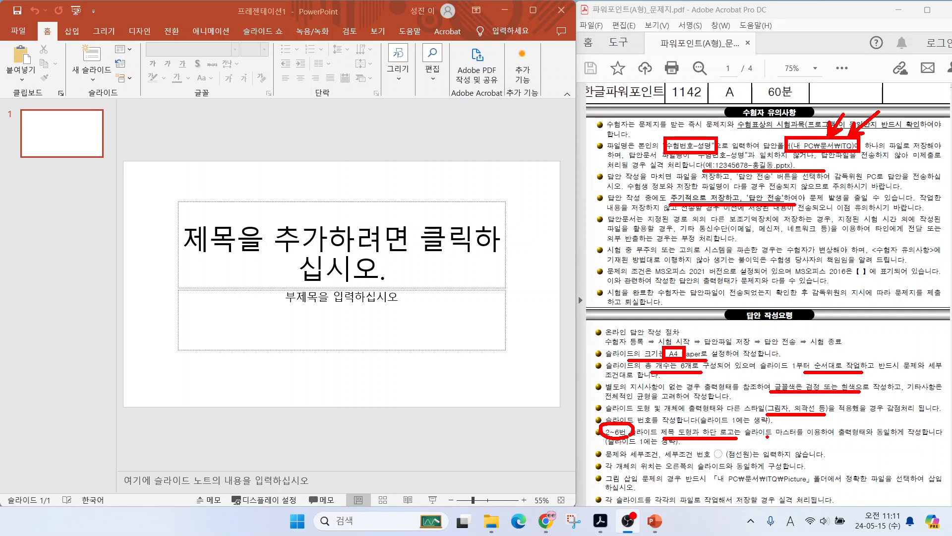
mouse_move(747, 430)
left_mouse_down()
mouse_move(794, 426)
mouse_move(747, 432)
left_mouse_up()
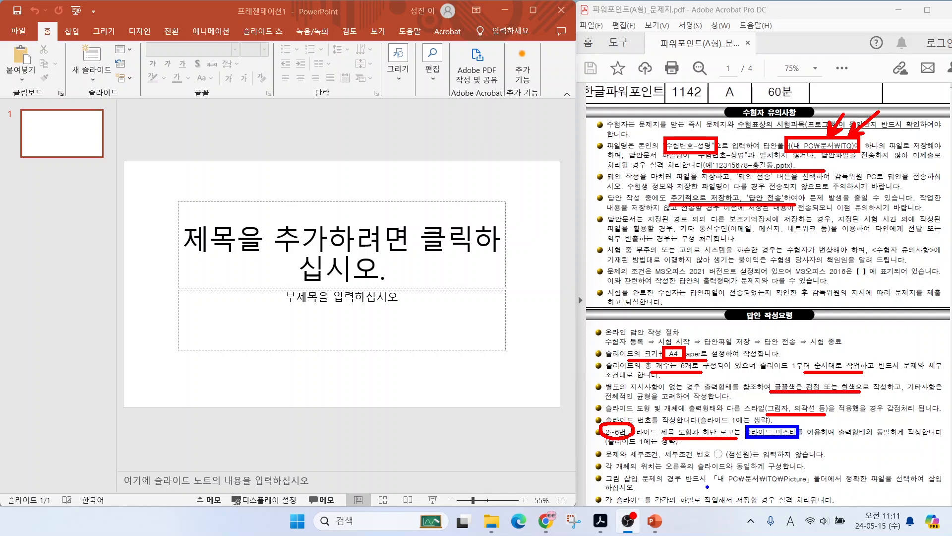
mouse_move(734, 485)
left_mouse_down()
mouse_move(804, 471)
mouse_move(734, 485)
left_mouse_up()
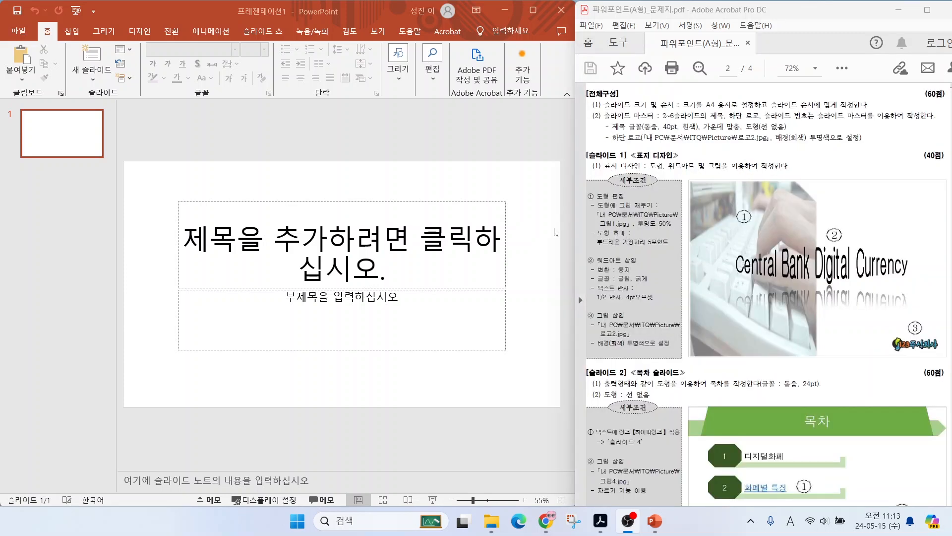
- Set the slide size to A4 용지(210x297mm) and scale the content with the 최대화 option
key("ctrl")
key("ctrl")
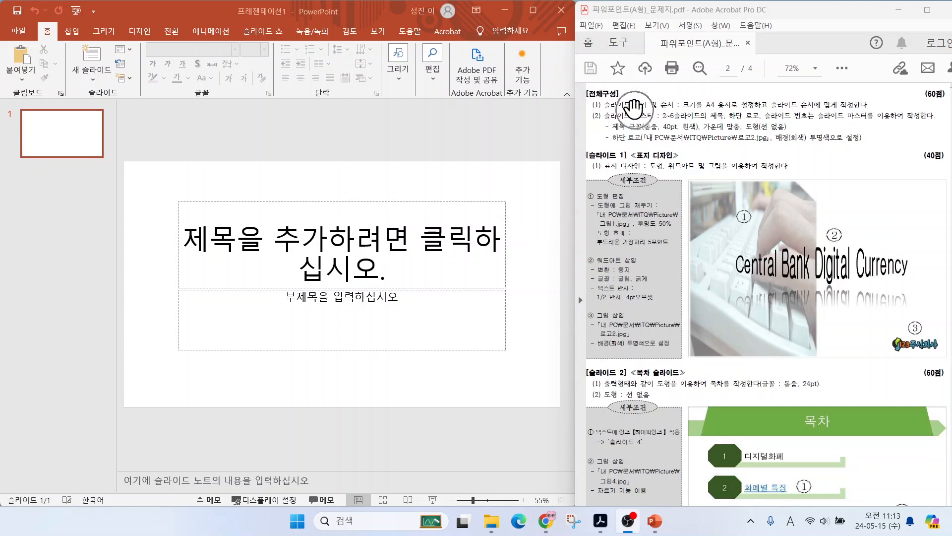
left_click(140, 33)
left_click(140, 33)
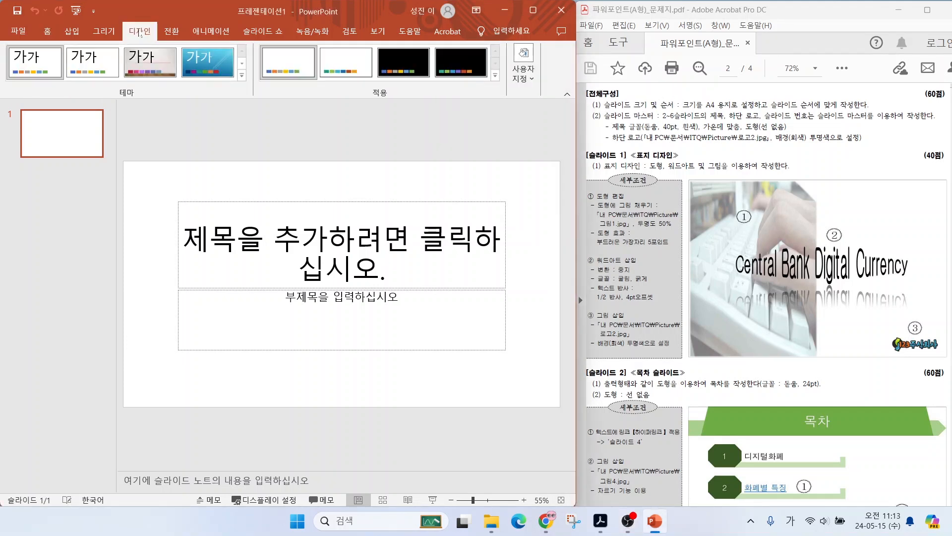
key("ctrl")
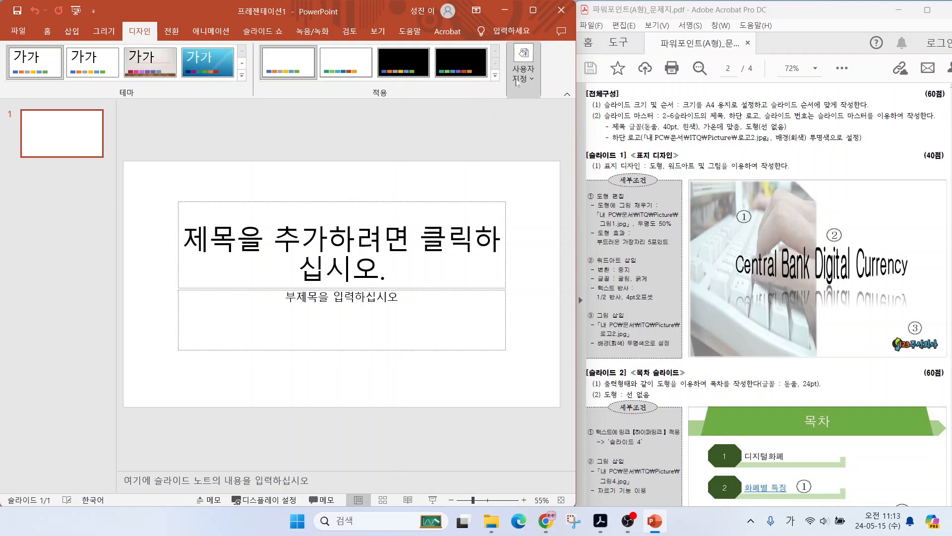
left_click(517, 79)
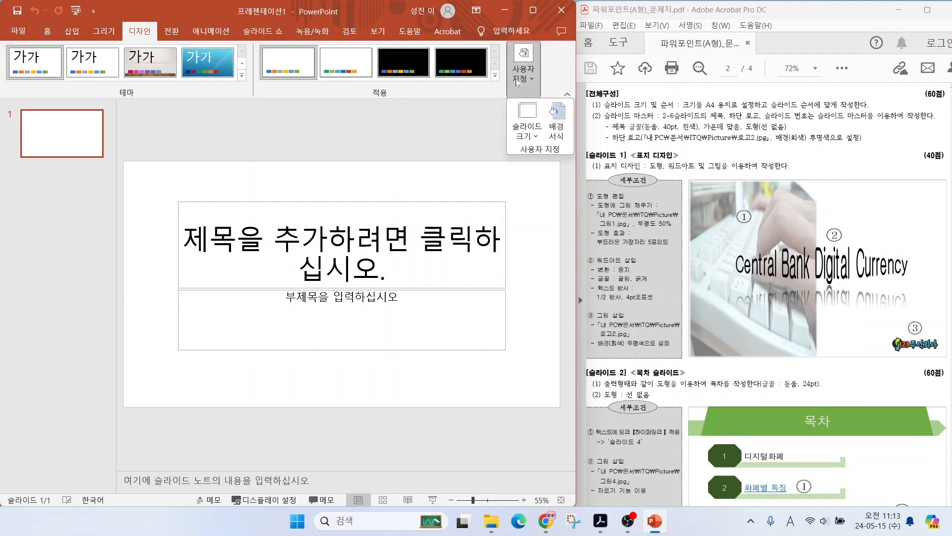
left_click(521, 133)
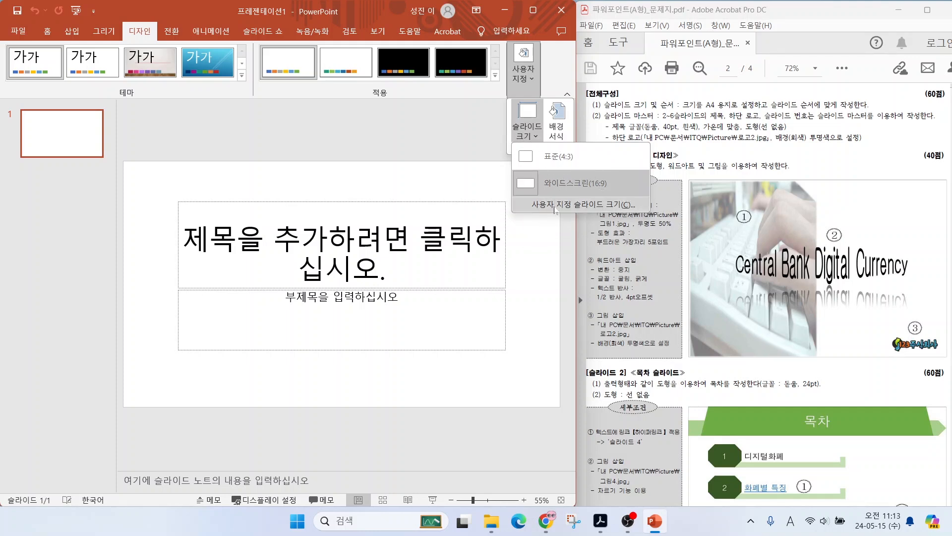
left_click(556, 208)
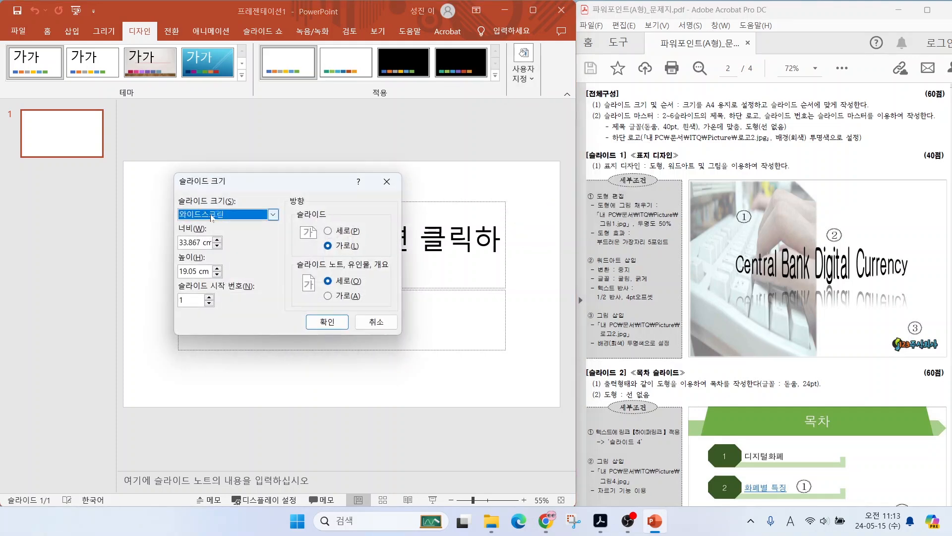
left_click(213, 215)
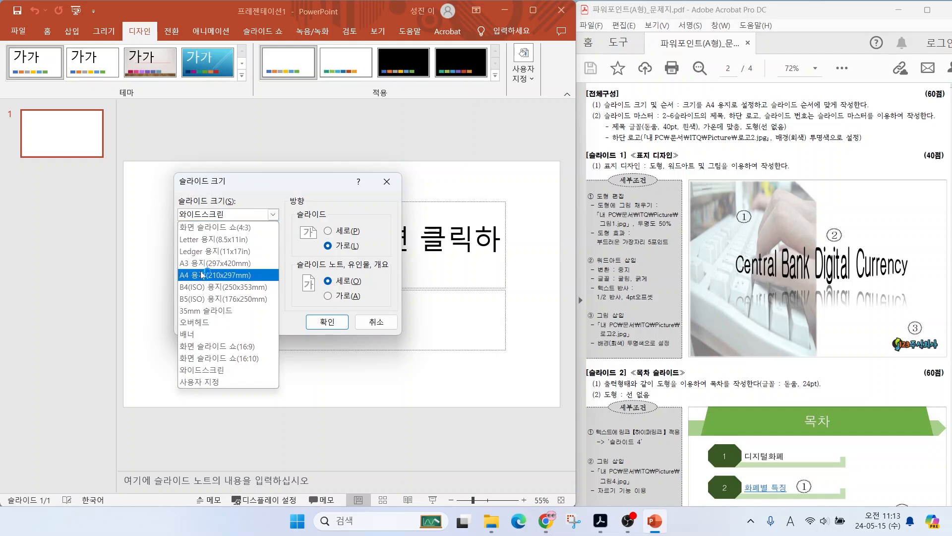
left_click(213, 275)
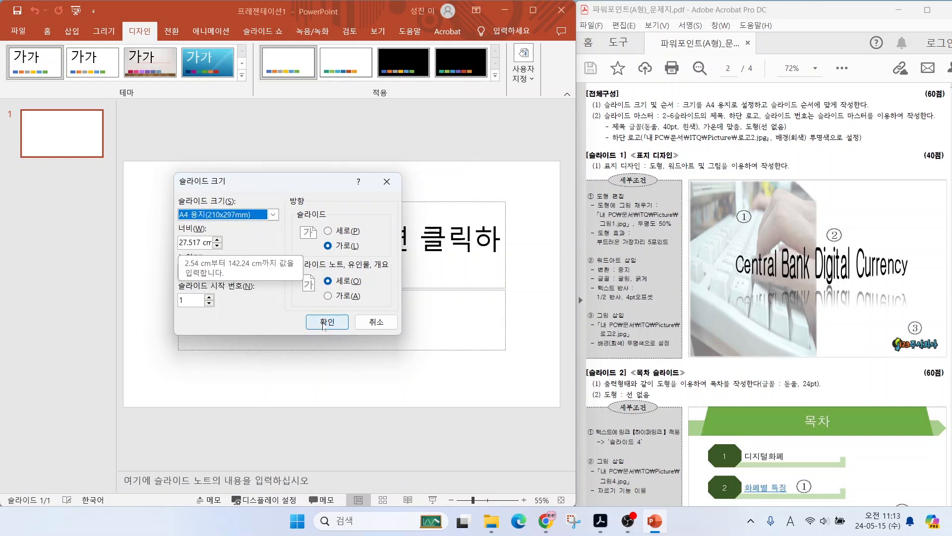
left_click(328, 321)
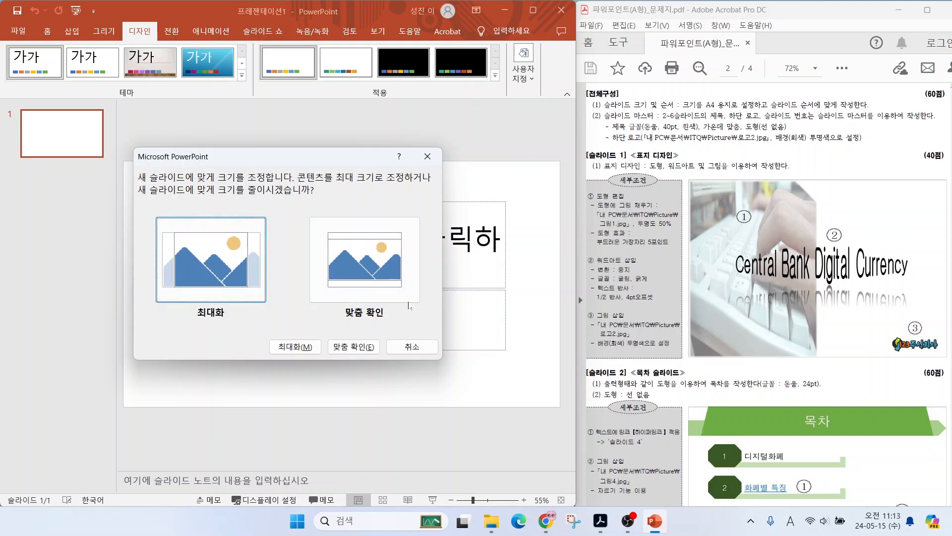
left_click(295, 346)
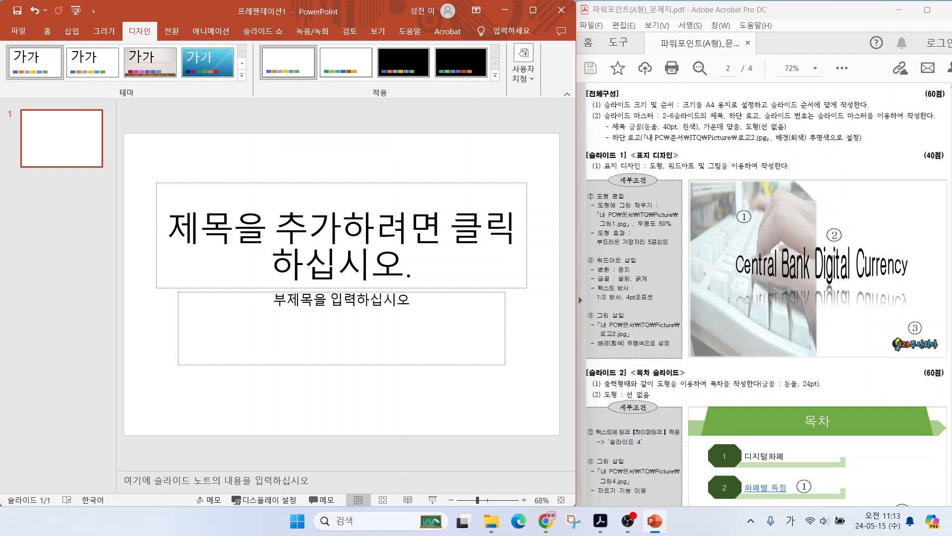
- Add five slides after the title slide: 제목만 for slide 2, 제목 및 내용 for slides 3 to 5, and 제목만 for slide 6
left_click(49, 31)
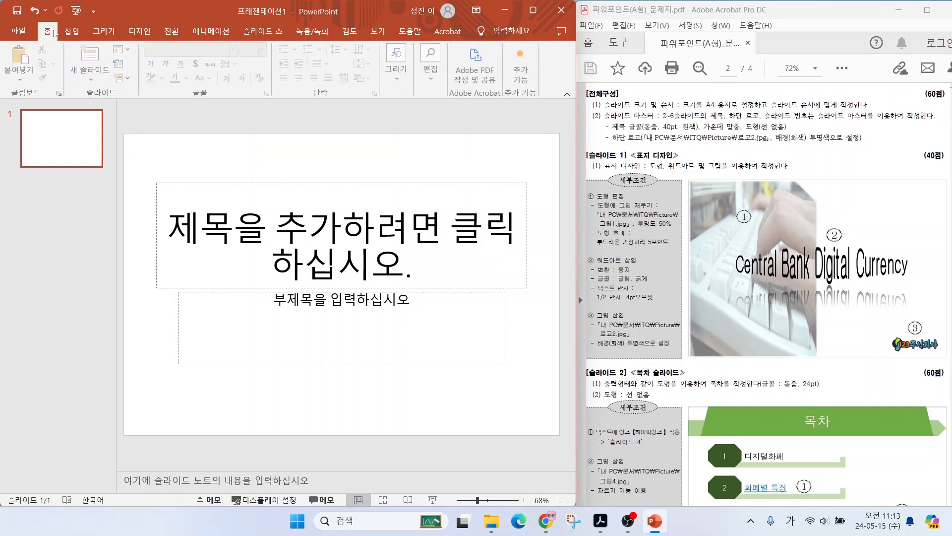
left_click(99, 81)
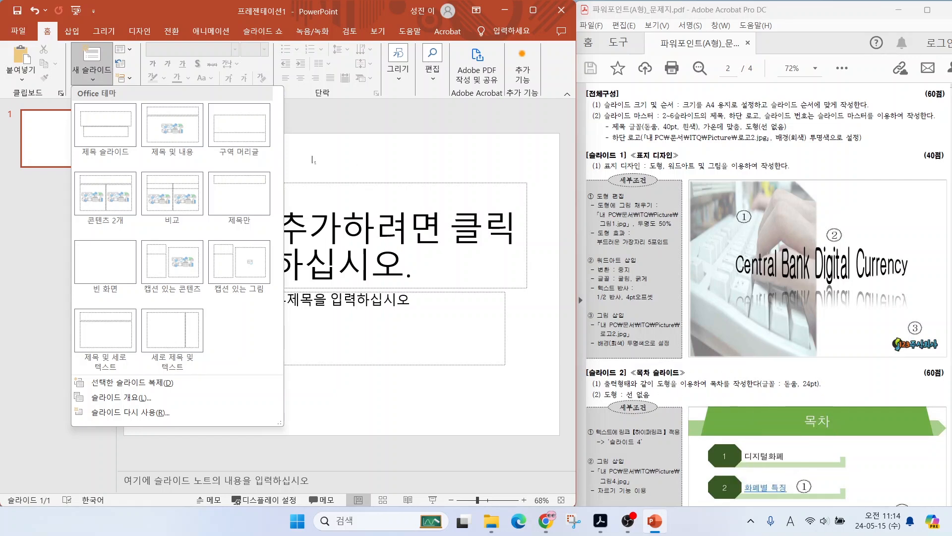
left_click(239, 197)
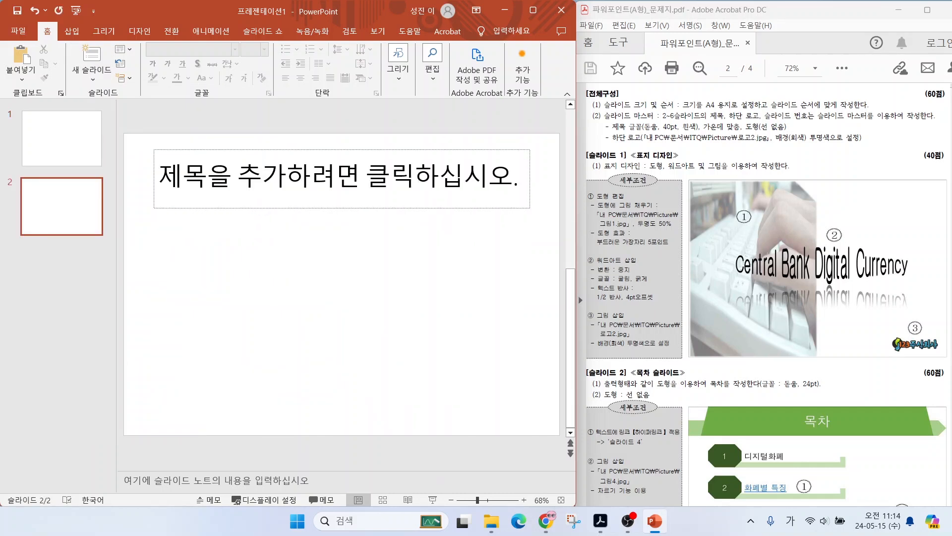
left_click(79, 69)
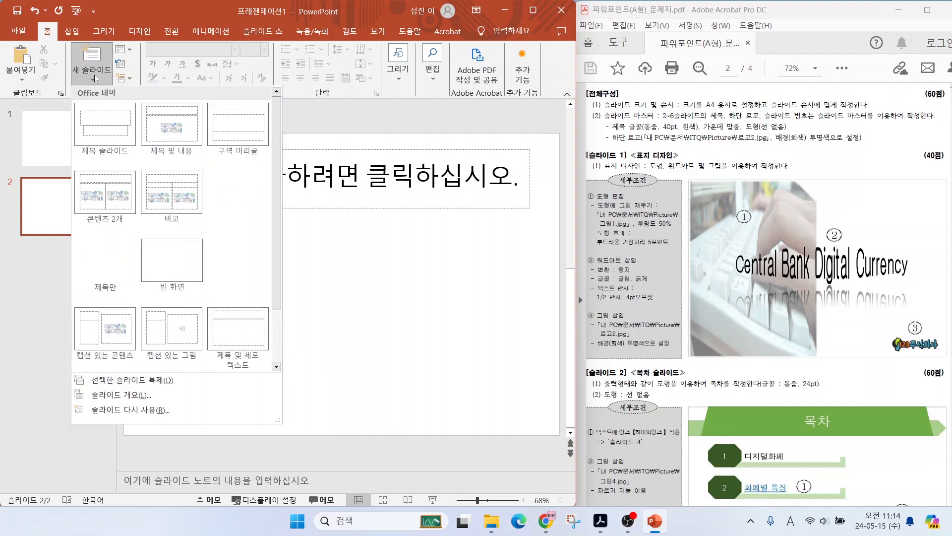
left_click(180, 128)
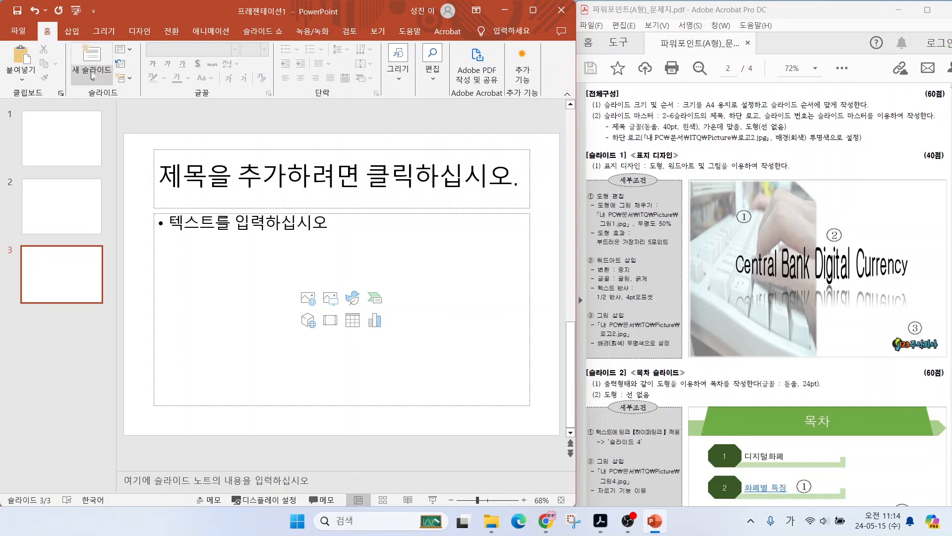
left_click(93, 54)
left_click(92, 53)
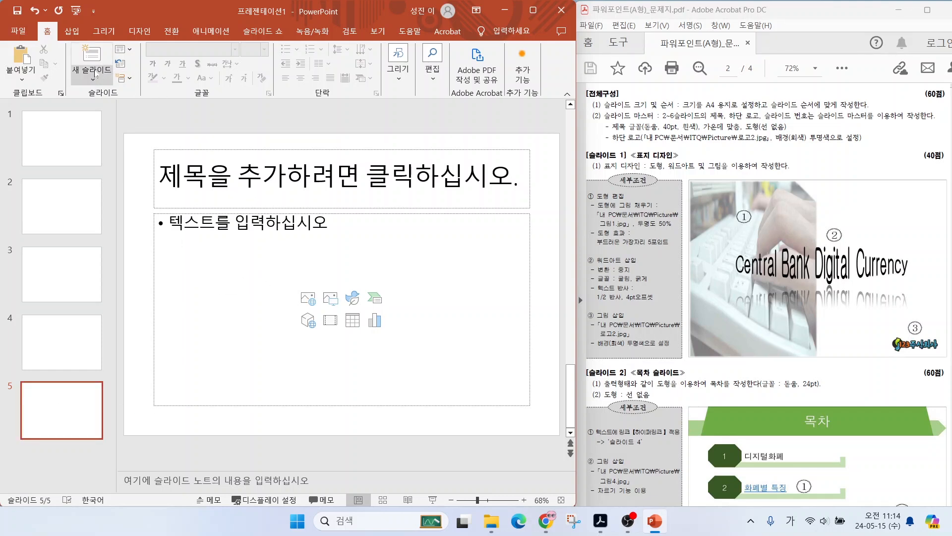
left_click(94, 75)
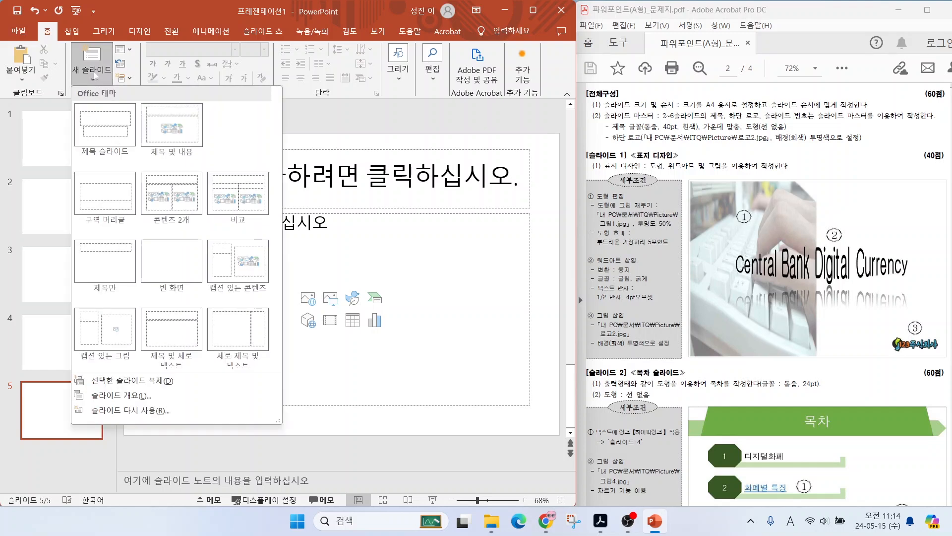
left_click(115, 256)
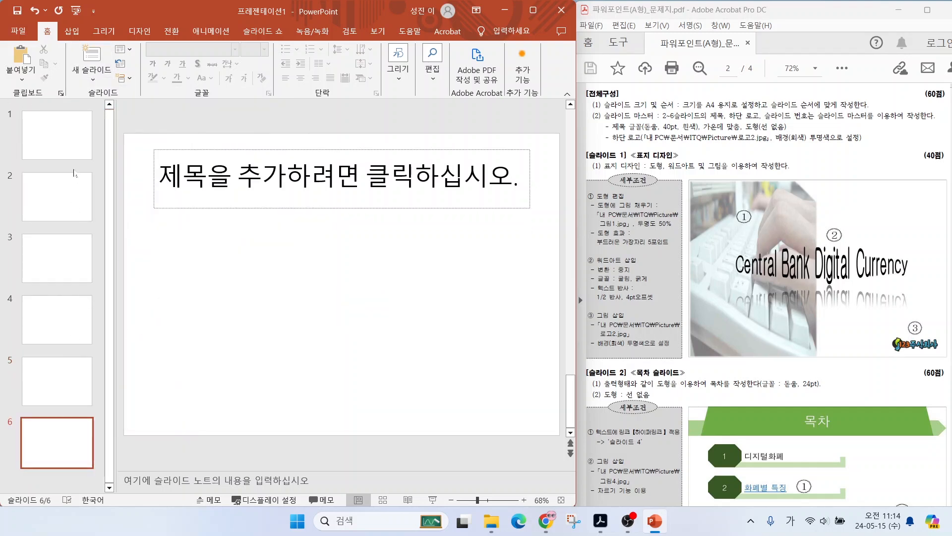
- Check the layouts of slides 1 to 6, finishing on slide 1
left_click(67, 112)
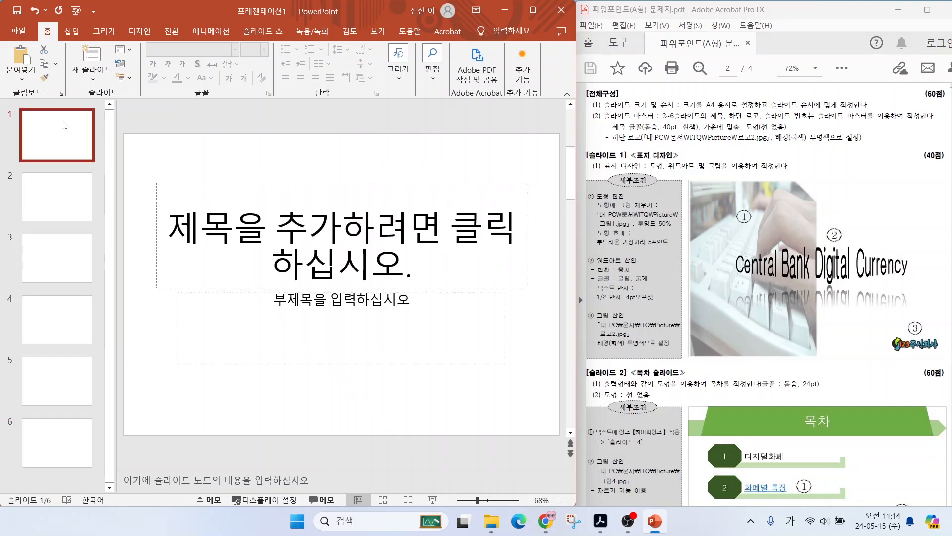
left_click(49, 191)
left_click(63, 456)
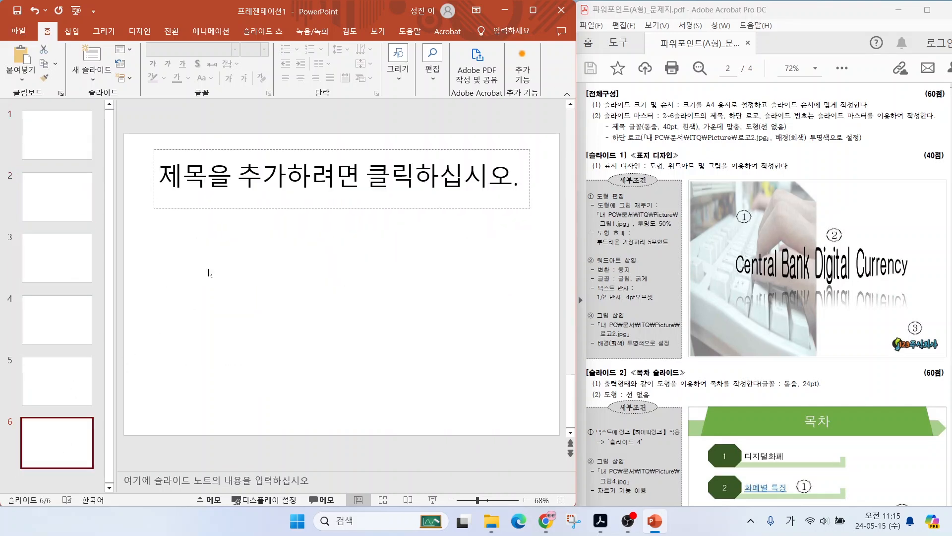
left_click(42, 271)
left_click(45, 315)
left_click(45, 376)
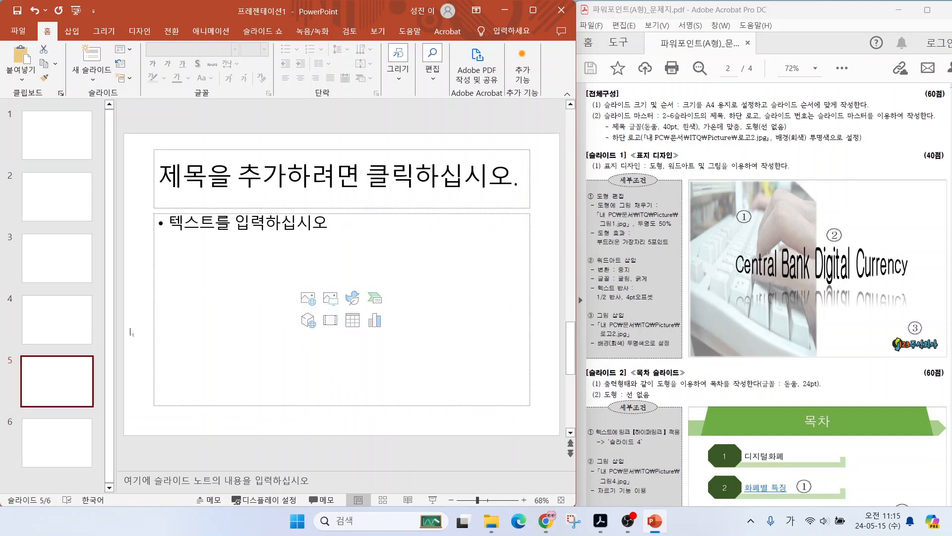
left_click(57, 134)
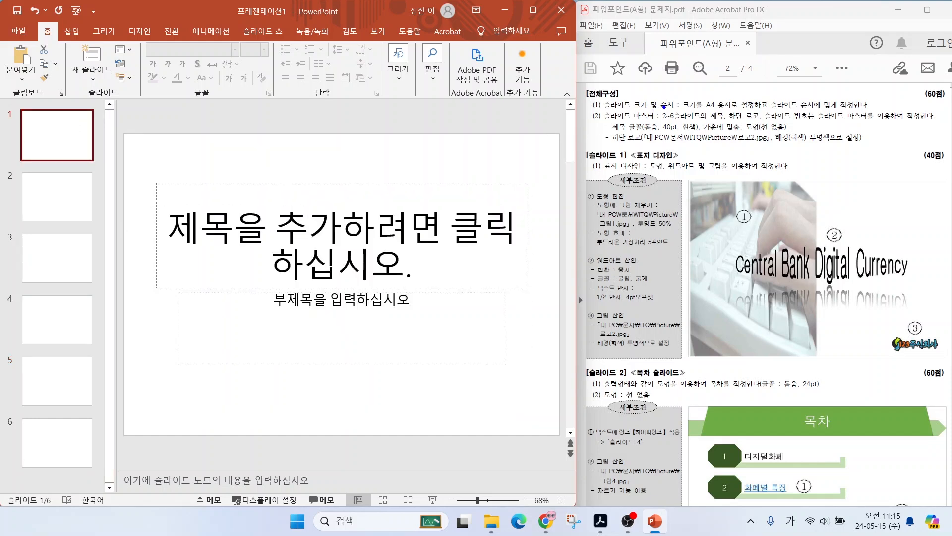
- Examine the slide master requirements on page 2 of the question PDF and the title shape, logo and slide number in the 목차 slide example
left_click_drag(664, 109, 641, 86)
left_click_drag(712, 121, 809, 120)
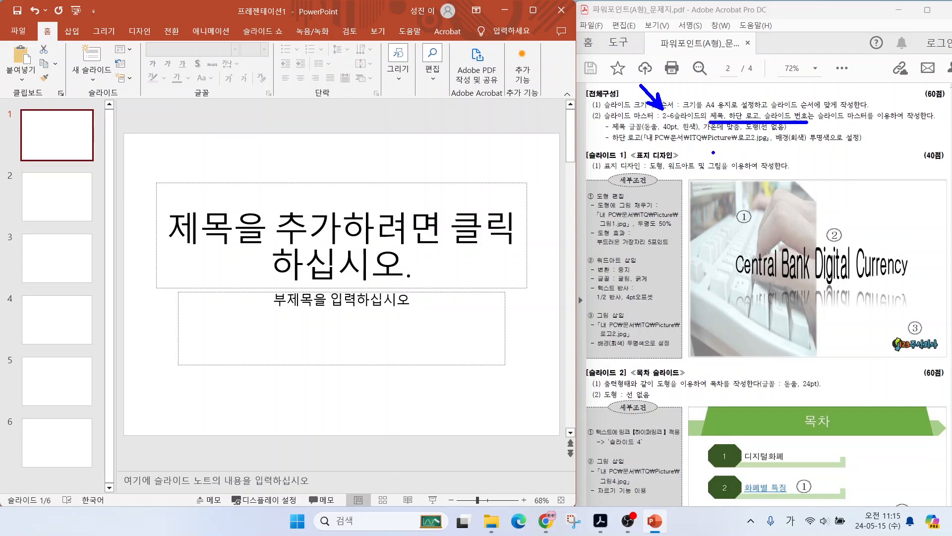
key("Escape")
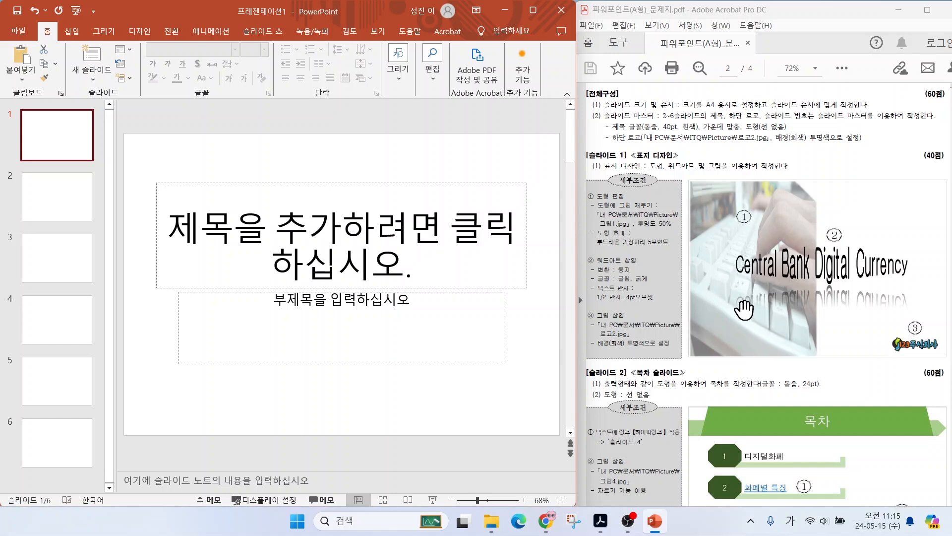
scroll(743, 309, "down", 3)
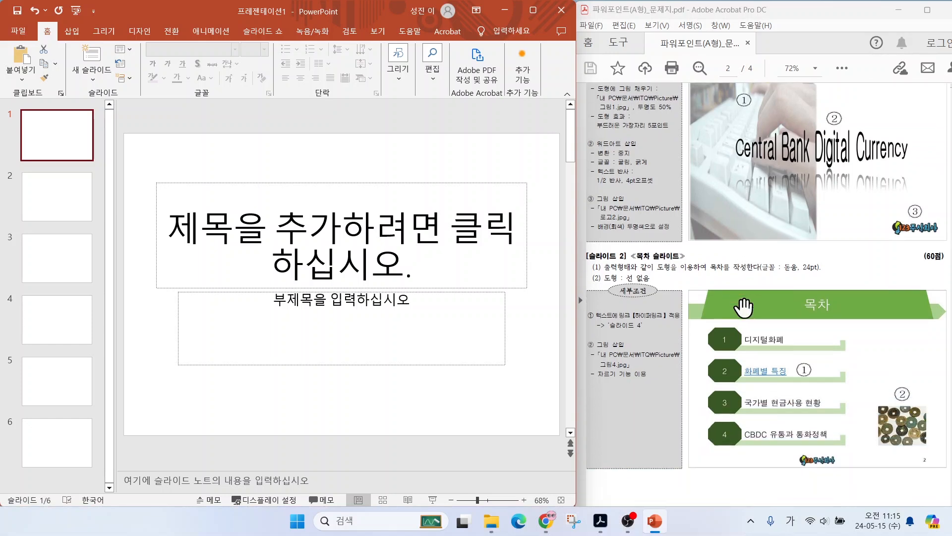
left_click_drag(738, 295, 693, 256)
mouse_move(836, 471)
left_mouse_down()
mouse_move(797, 461)
mouse_move(838, 452)
mouse_move(836, 476)
left_mouse_up()
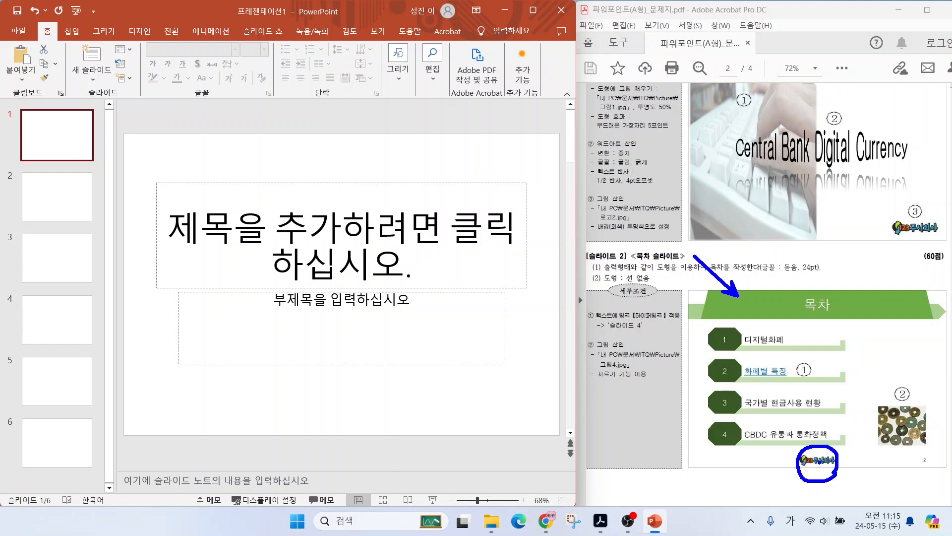
mouse_move(940, 467)
left_mouse_down()
mouse_move(928, 475)
mouse_move(925, 449)
mouse_move(938, 470)
left_mouse_up()
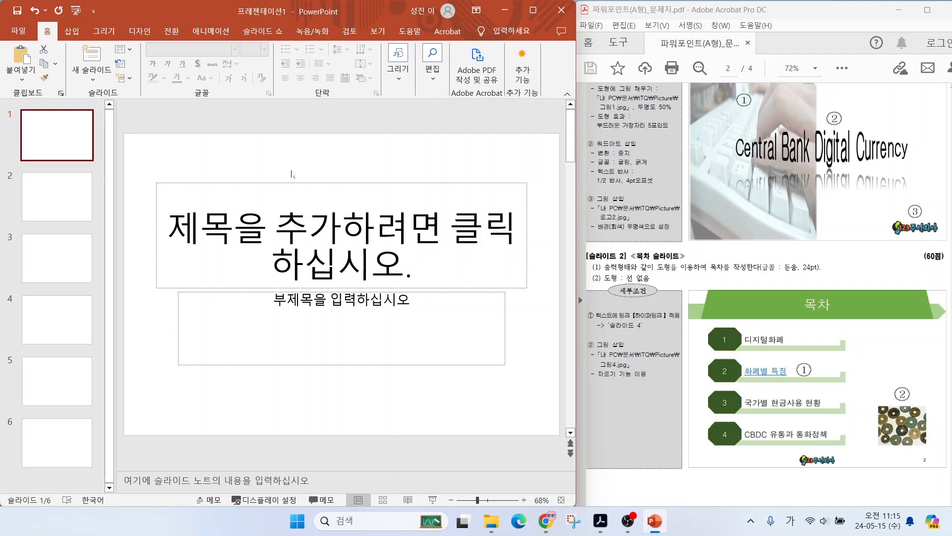
- Open the slide master view and select the top-level master slide above the layouts
left_click(378, 32)
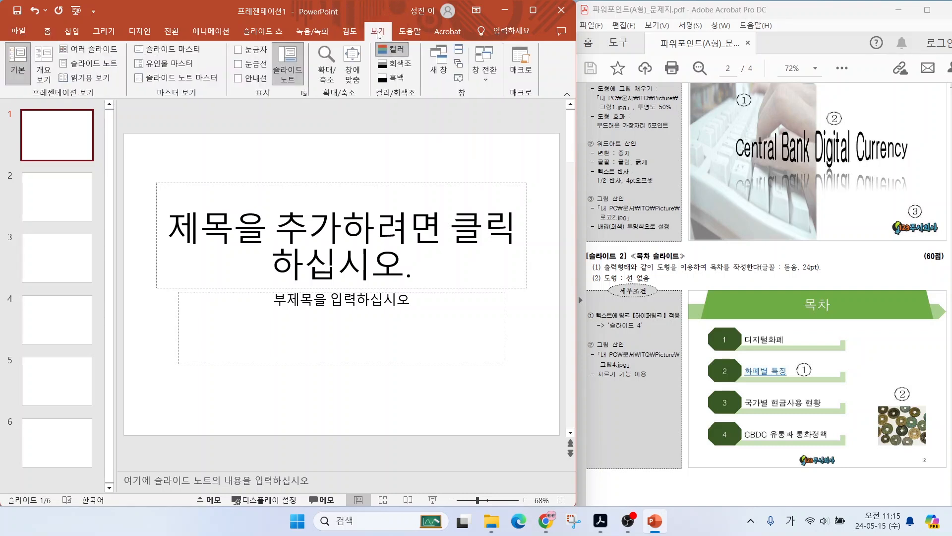
left_click(183, 49)
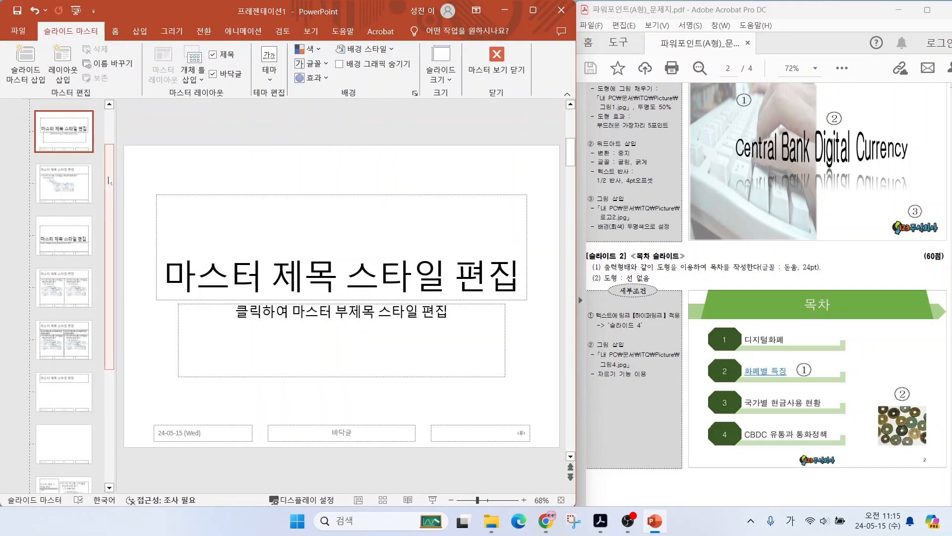
left_click_drag(110, 146, 110, 136)
mouse_move(65, 169)
left_mouse_down()
mouse_move(102, 155)
mouse_move(59, 79)
mouse_move(101, 151)
left_mouse_up()
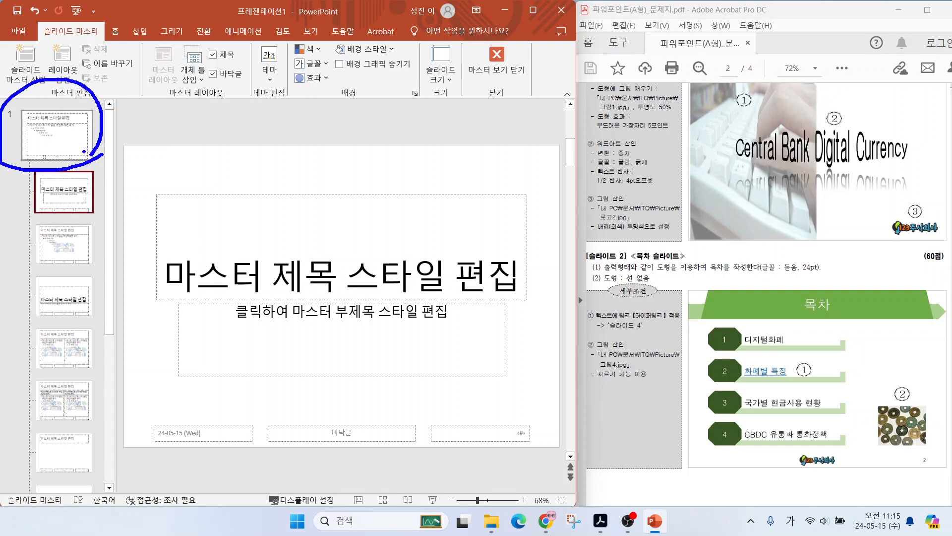
mouse_move(113, 193)
left_mouse_down()
mouse_move(82, 204)
mouse_move(83, 239)
left_mouse_up()
left_click_drag(120, 274, 83, 290)
key("Escape")
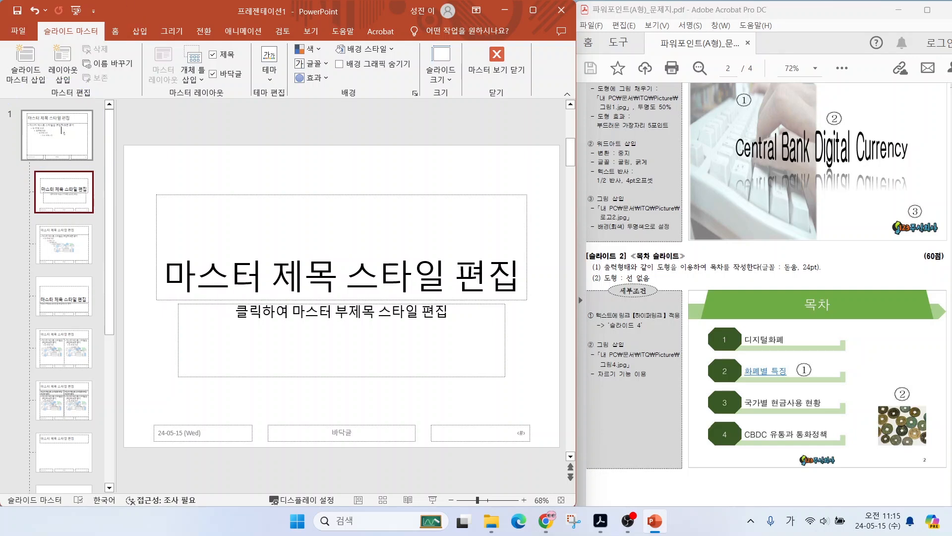
left_click(58, 131)
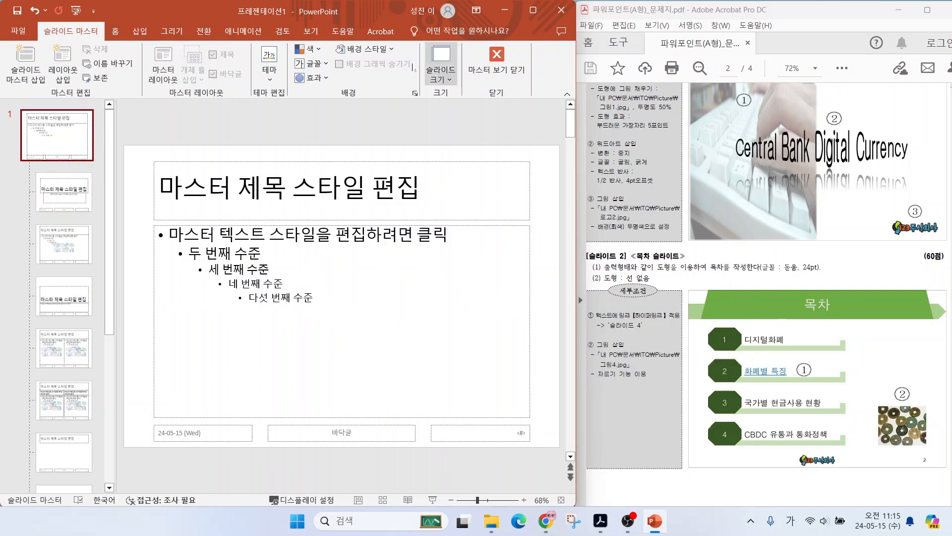
- Draw a thin pentagon block arrow across the full slide width, over the master's title placeholder
left_click(141, 31)
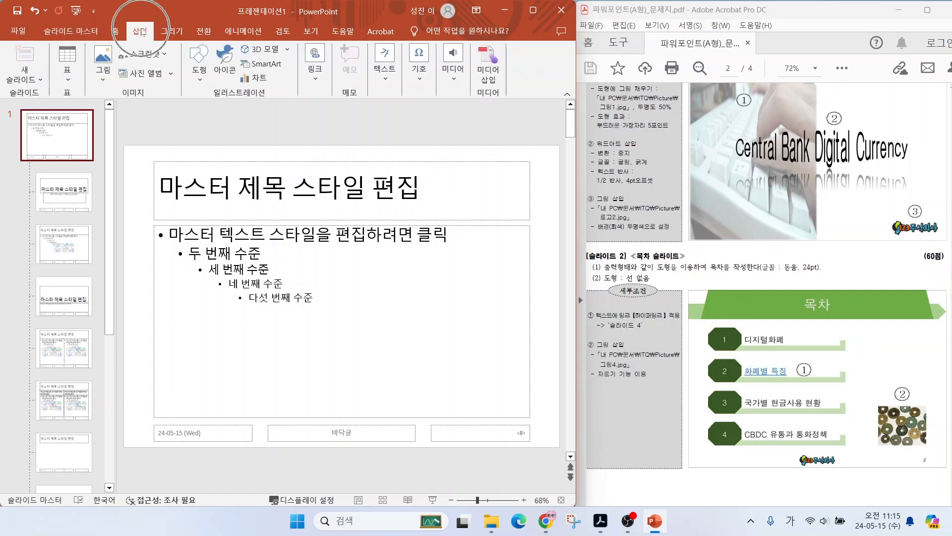
left_click(194, 84)
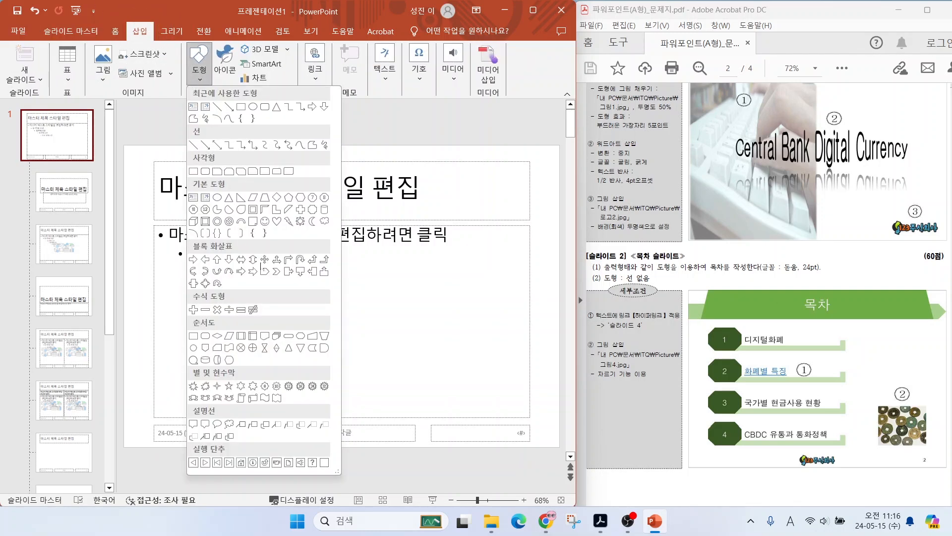
left_click(264, 271)
left_click_drag(126, 187, 557, 200)
- Check the shape outline requirement in the question PDF, and give the pentagon arrow a gold fill with no outline
scroll(695, 191, "up", 3)
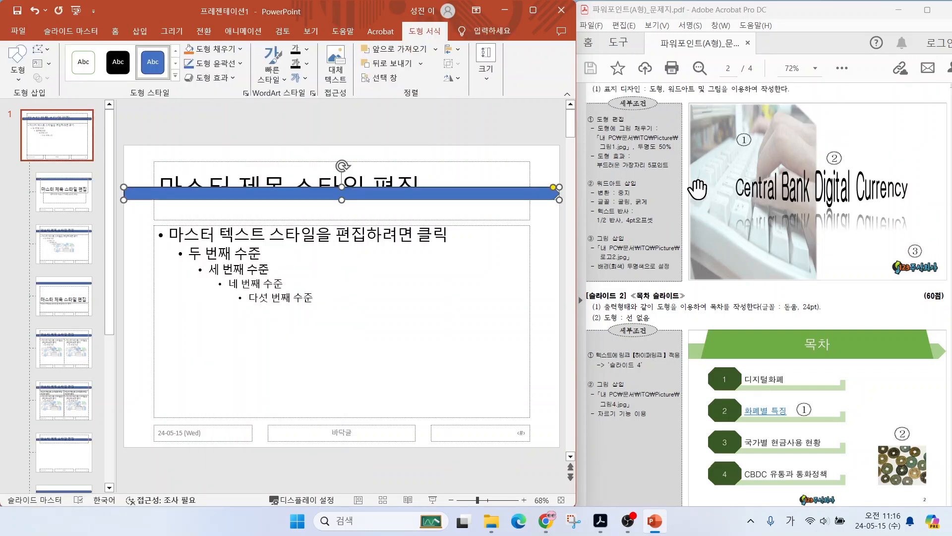
scroll(697, 189, "up", 1)
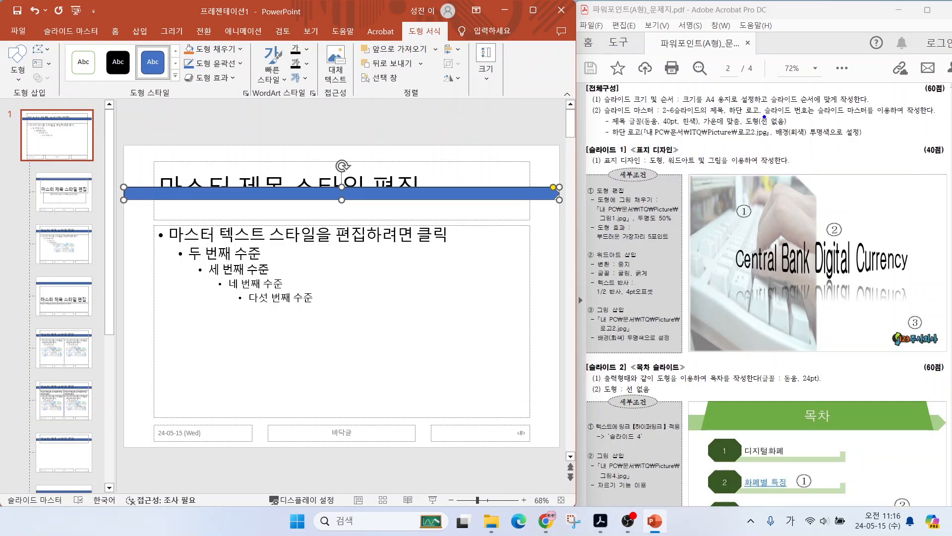
left_click_drag(758, 118, 797, 91)
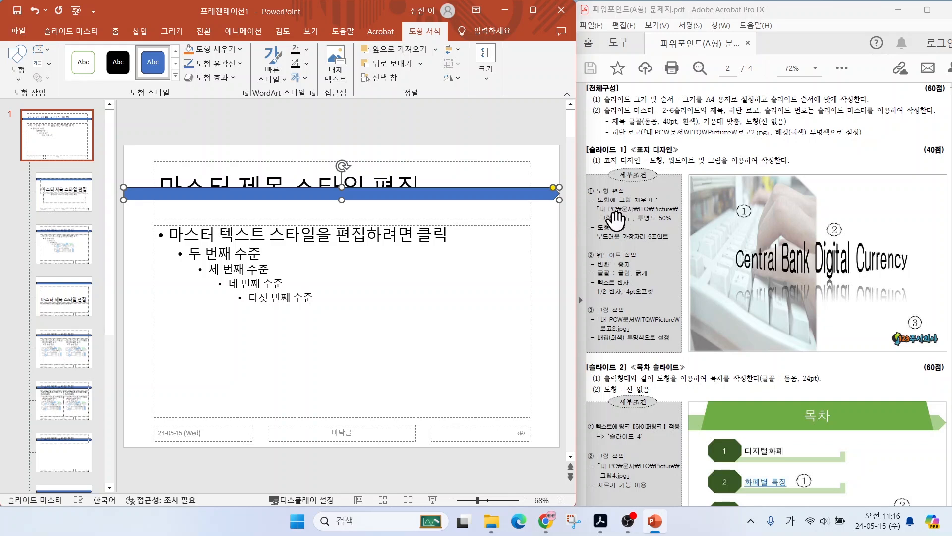
left_click(215, 50)
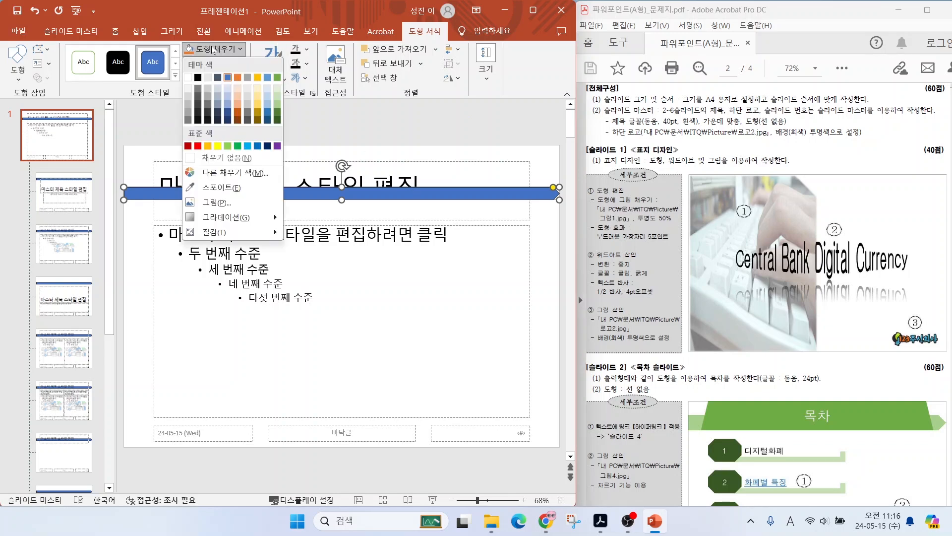
left_click(258, 77)
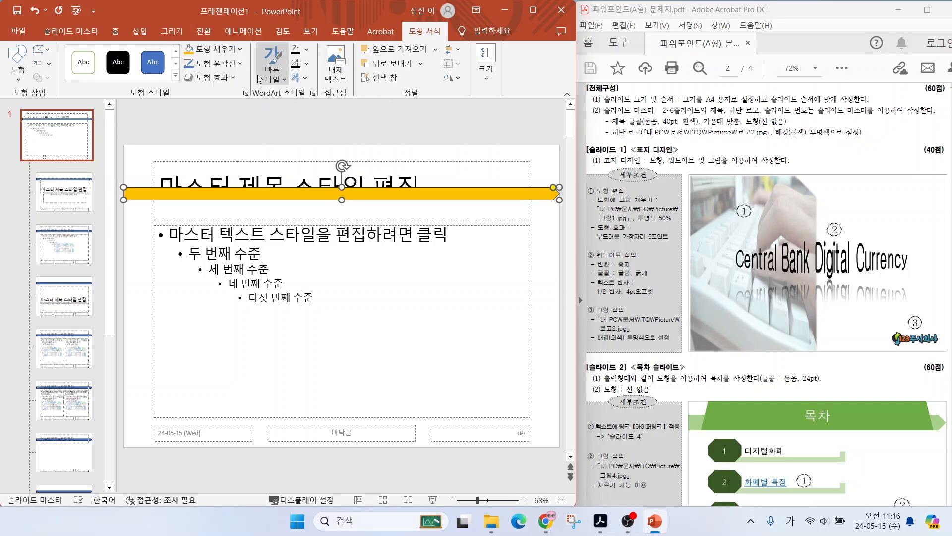
left_click(229, 63)
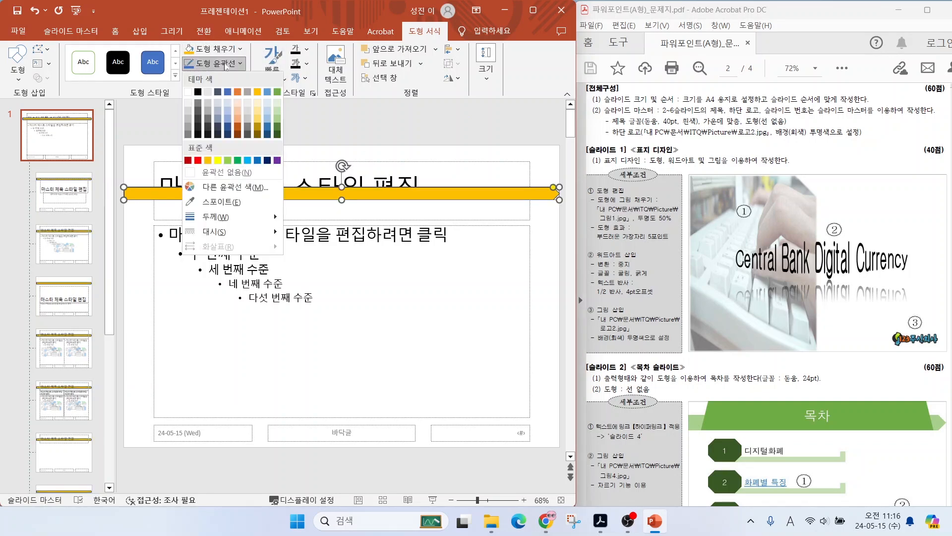
left_click(223, 172)
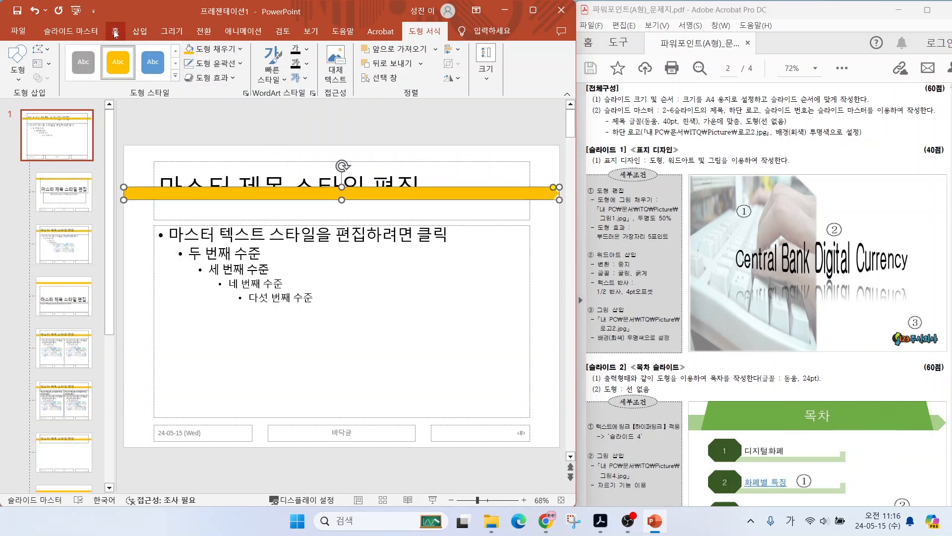
- Draw a trapezoid over the title area, from the slide's upper edge to the lower edge of the gold arrow
left_click(137, 33)
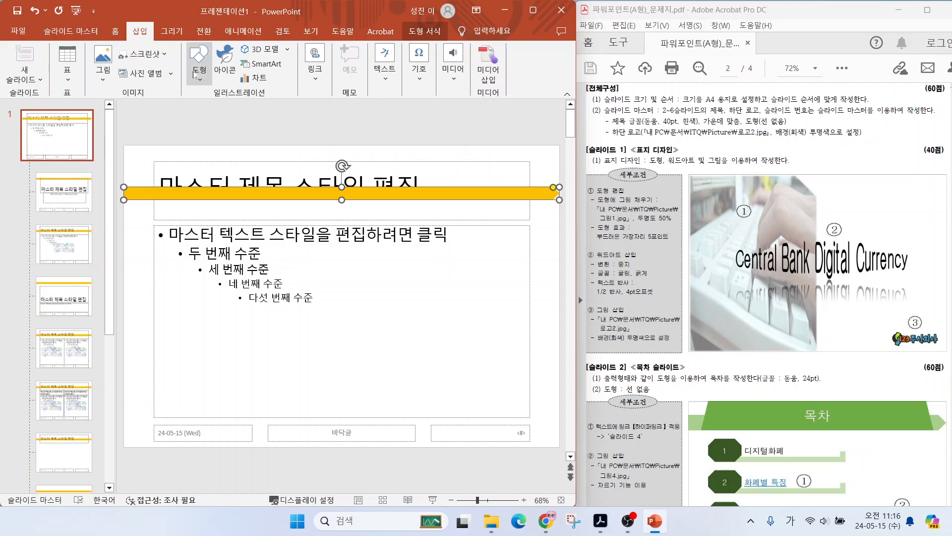
left_click(199, 62)
left_click(265, 198)
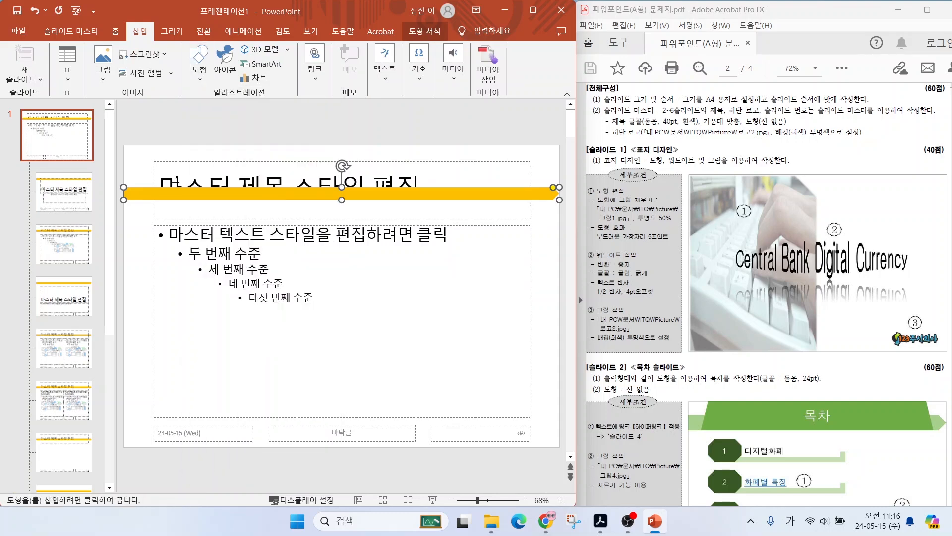
left_click_drag(150, 147, 530, 199)
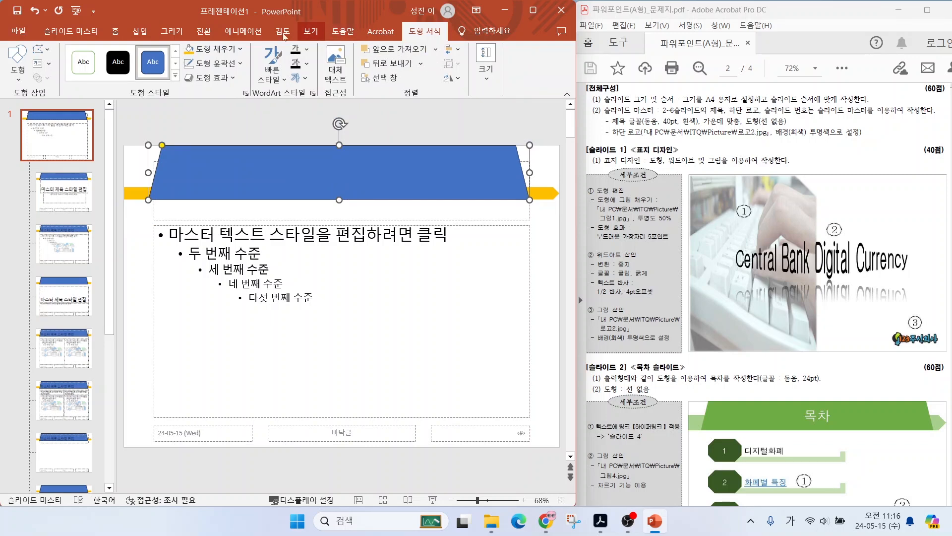
- Fill the trapezoid with orange and remove its outline
left_click(226, 53)
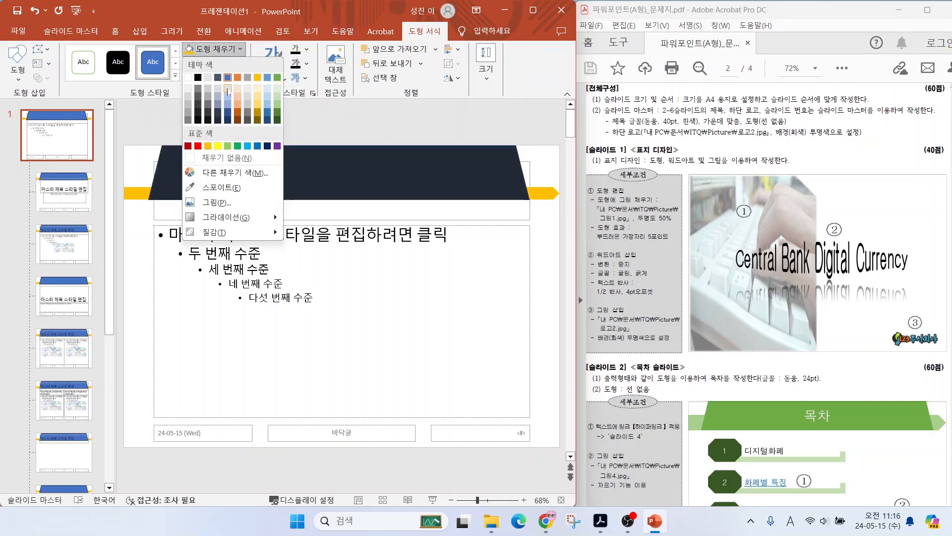
left_click(238, 77)
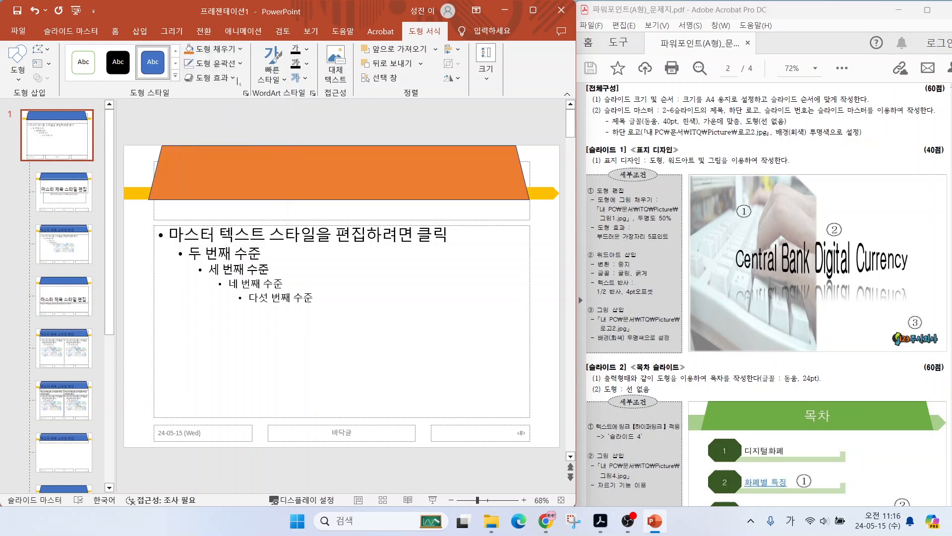
left_click(225, 63)
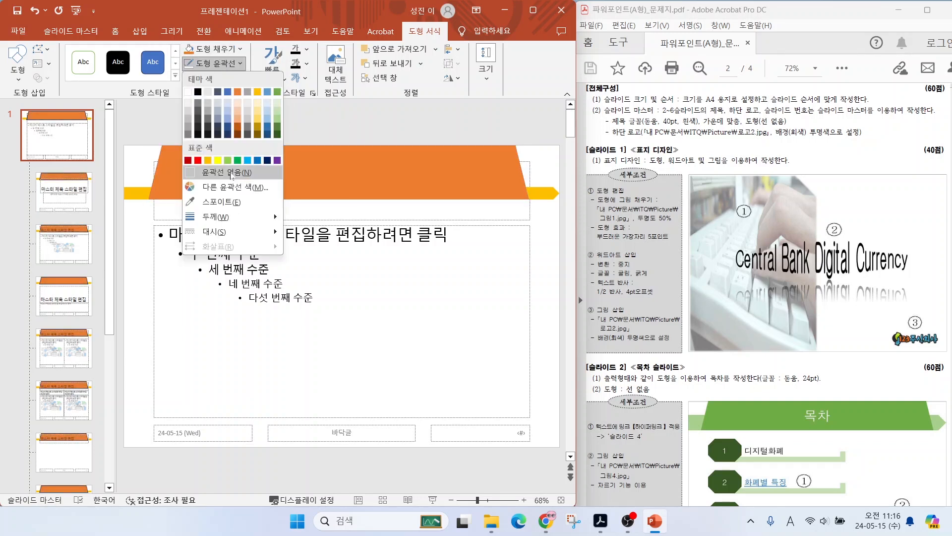
left_click(228, 172)
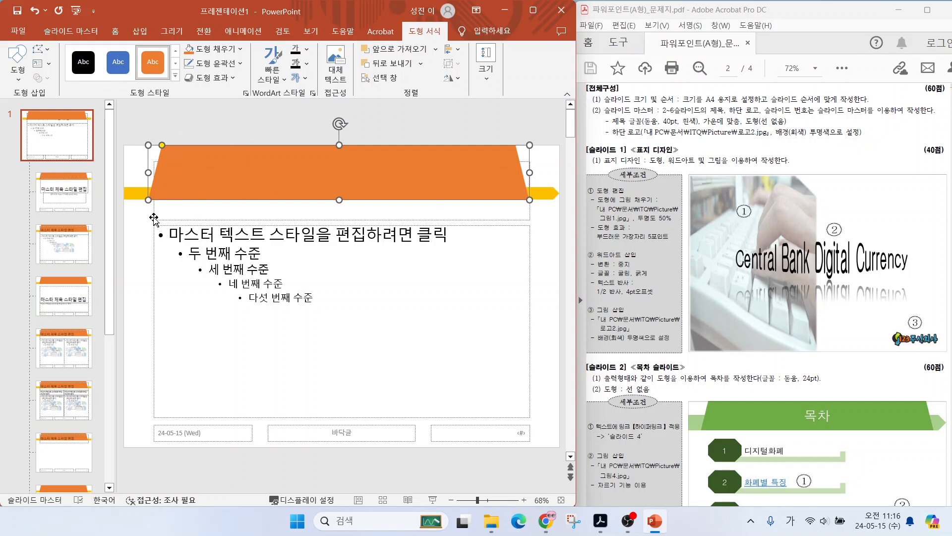
- Bring the master title placeholder to the front and resize its height to match the orange trapezoid
left_click(154, 219)
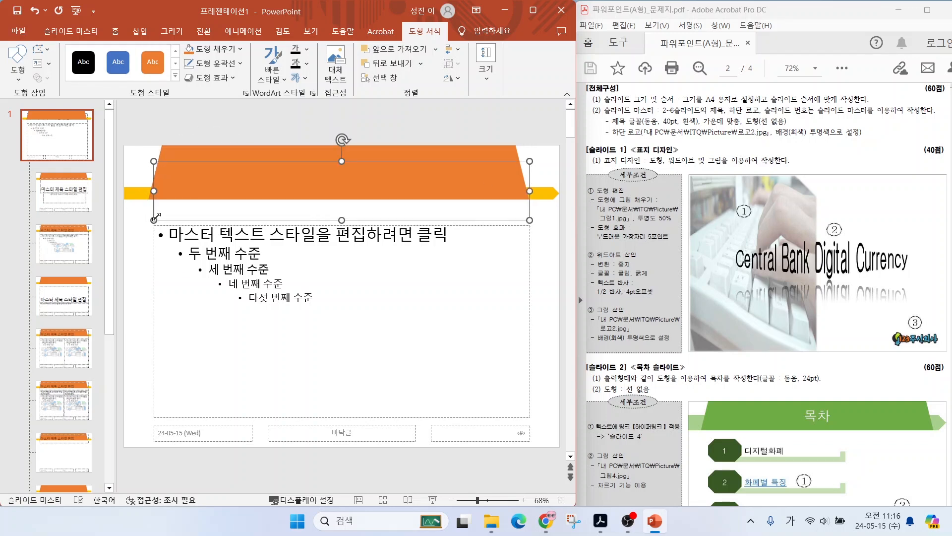
right_click(155, 216)
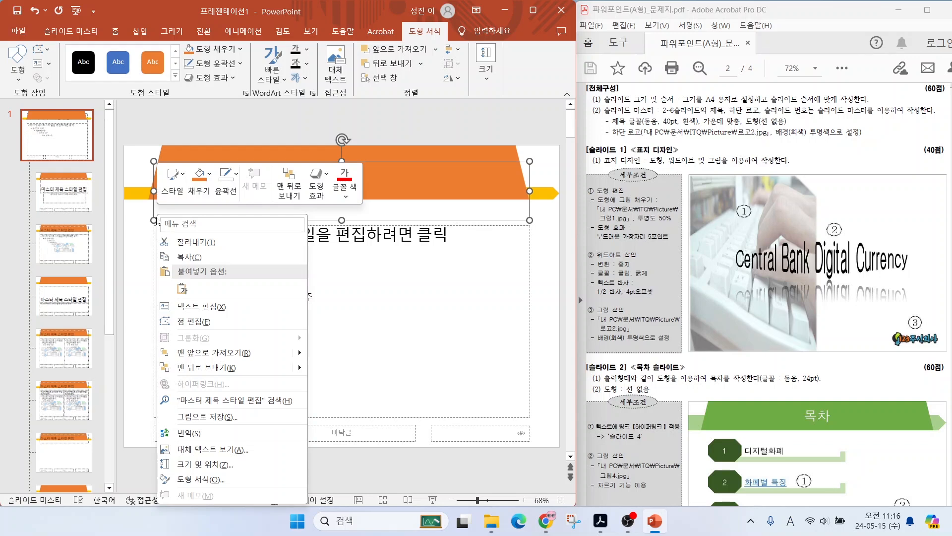
left_click(212, 351)
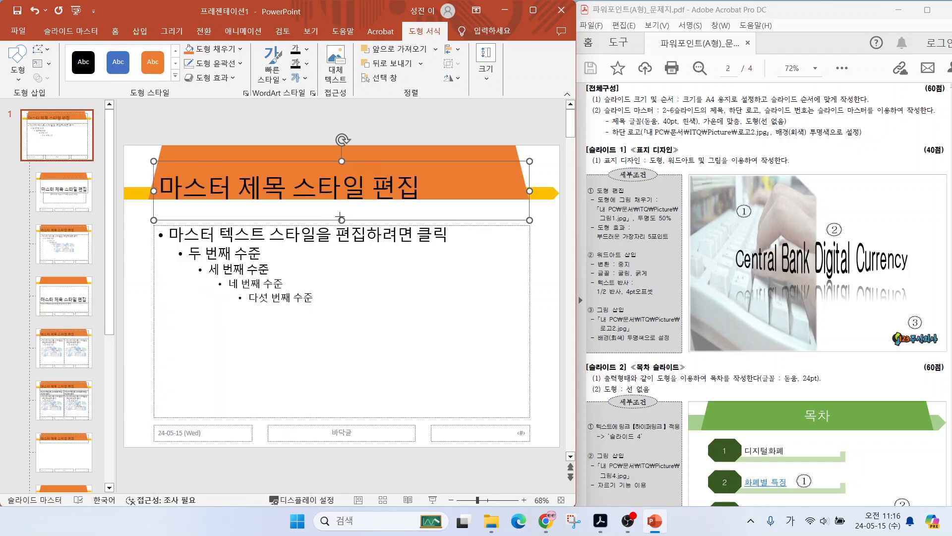
left_click_drag(342, 220, 340, 199)
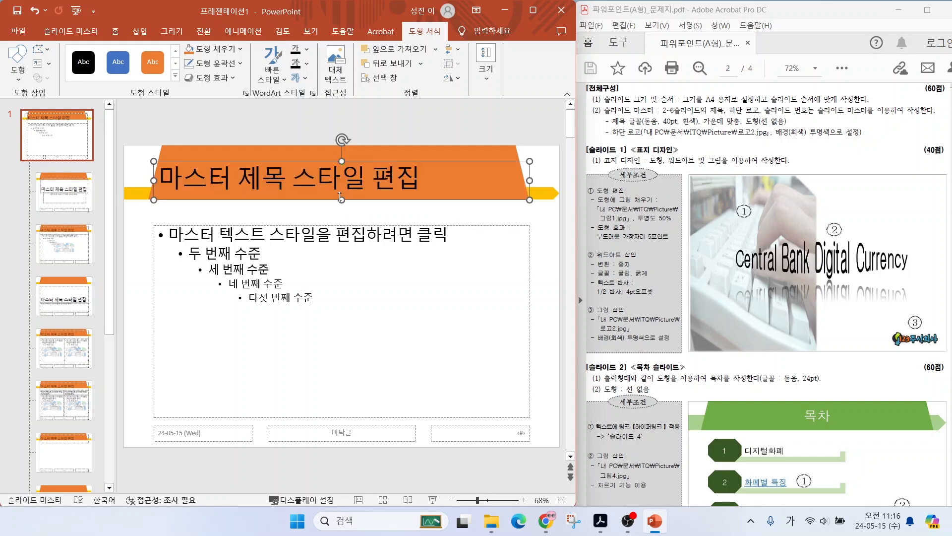
left_click_drag(342, 161, 342, 145)
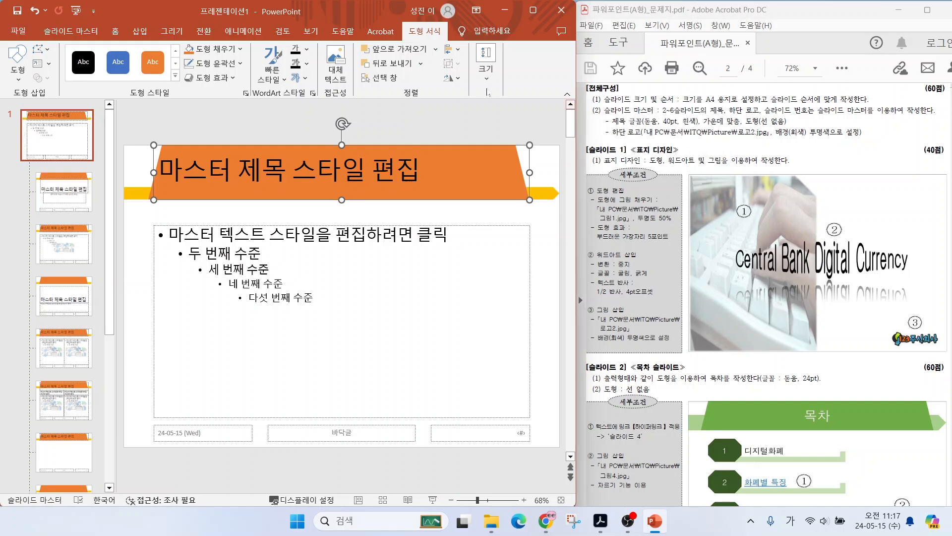
- Format the master title text as 돋움, 40 pt, bold and centred
left_click(113, 32)
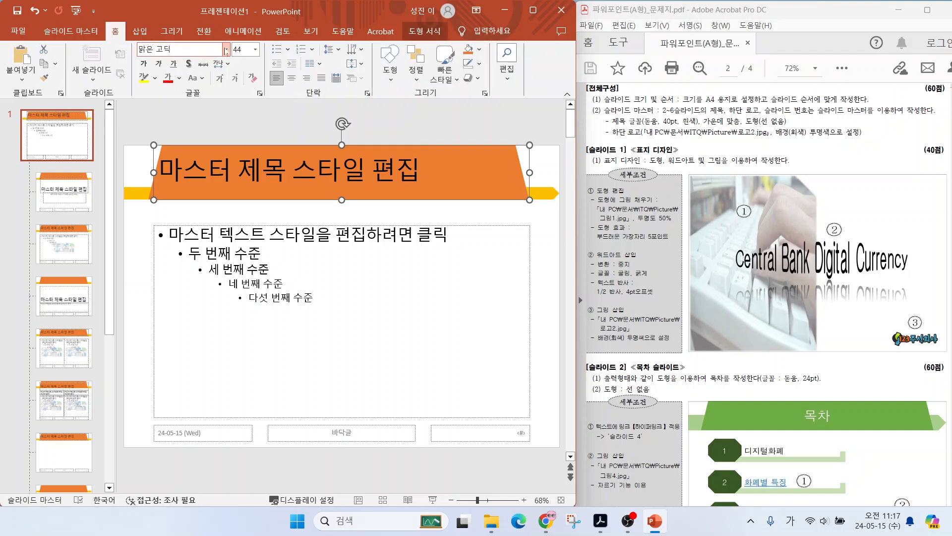
left_click(226, 49)
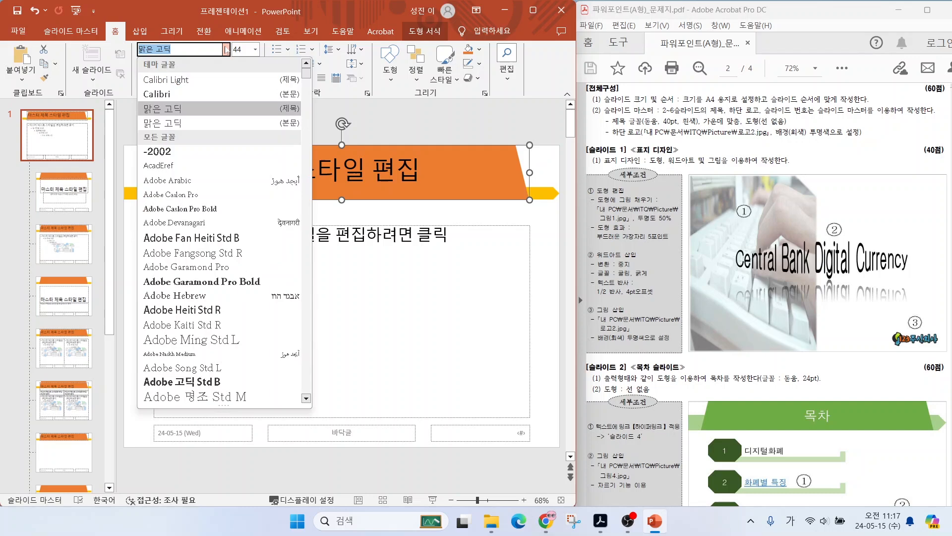
type("돋움")
key("Return")
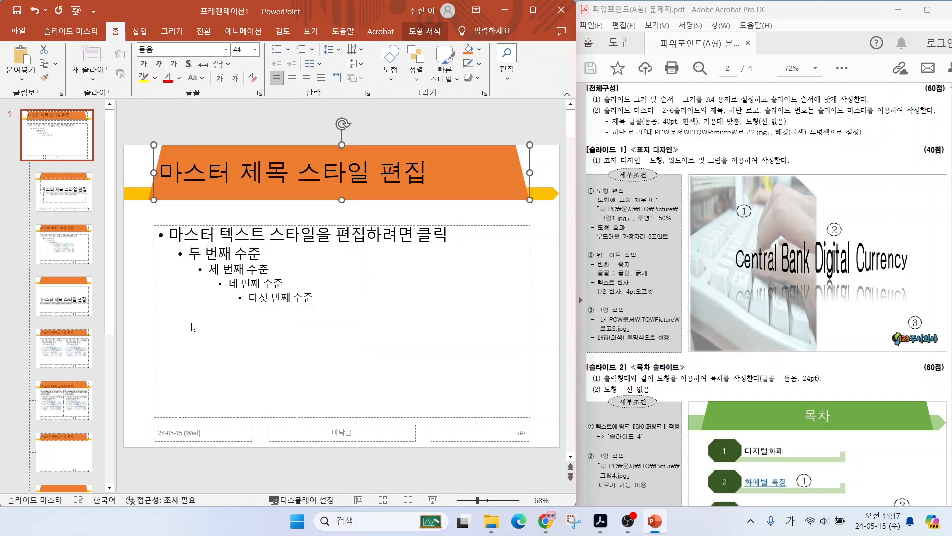
left_click(255, 49)
left_click(251, 231)
key("ctrl+b")
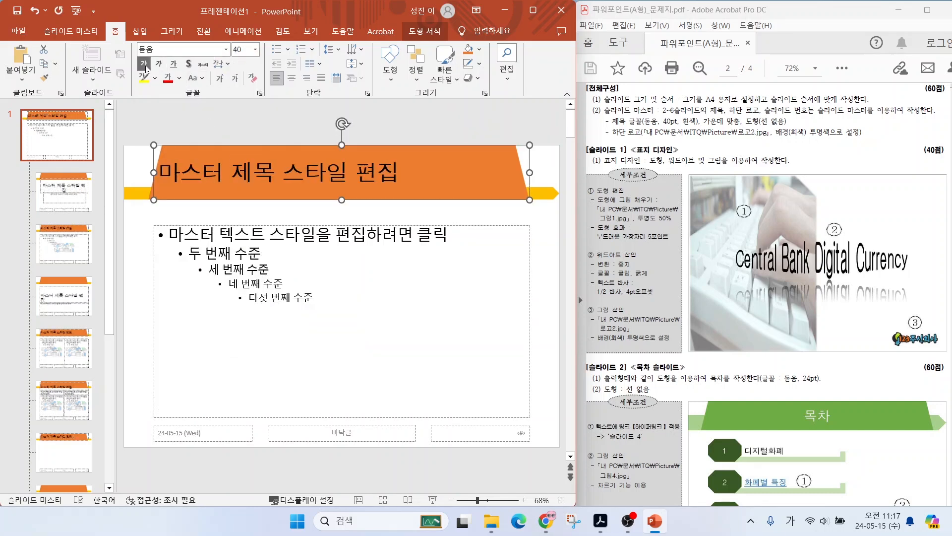
key("ctrl+e")
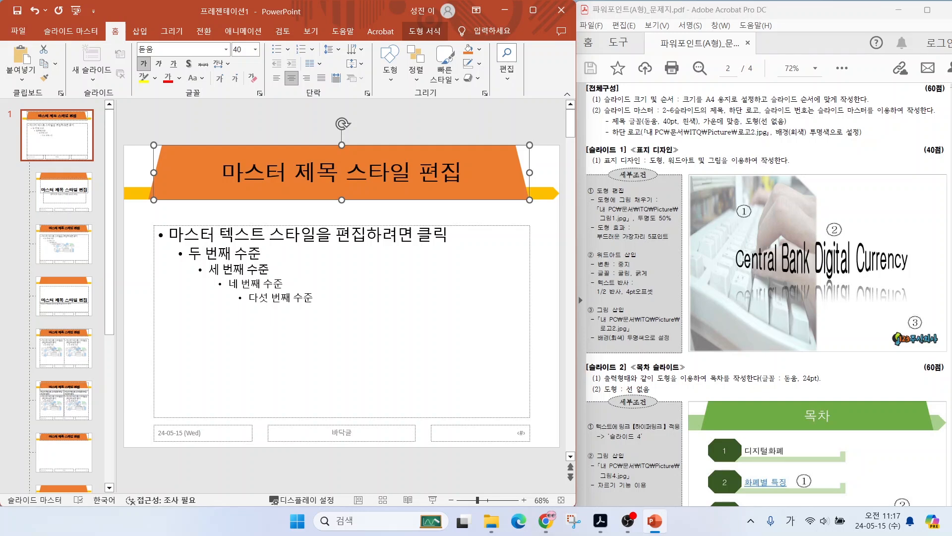
- Insert the picture 로고2.jpg from the ITQ\Picture folder in Documents onto the slide master
left_click_drag(669, 140, 780, 140)
key("Escape")
left_click(132, 294)
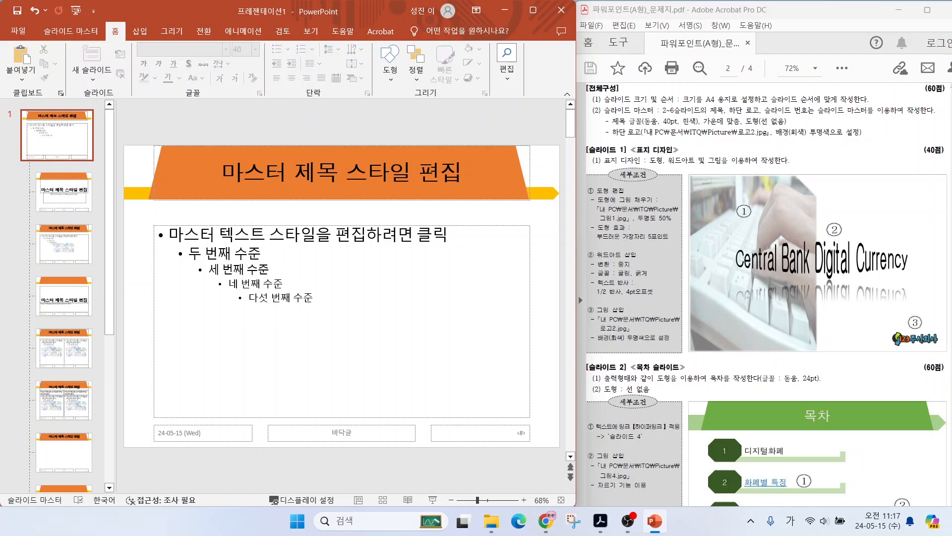
left_click(140, 32)
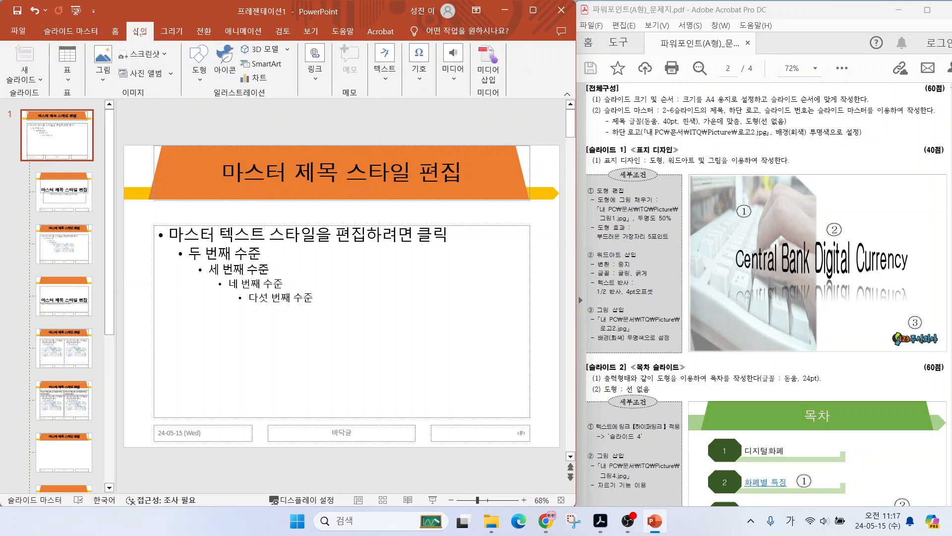
left_click(105, 65)
left_click(130, 111)
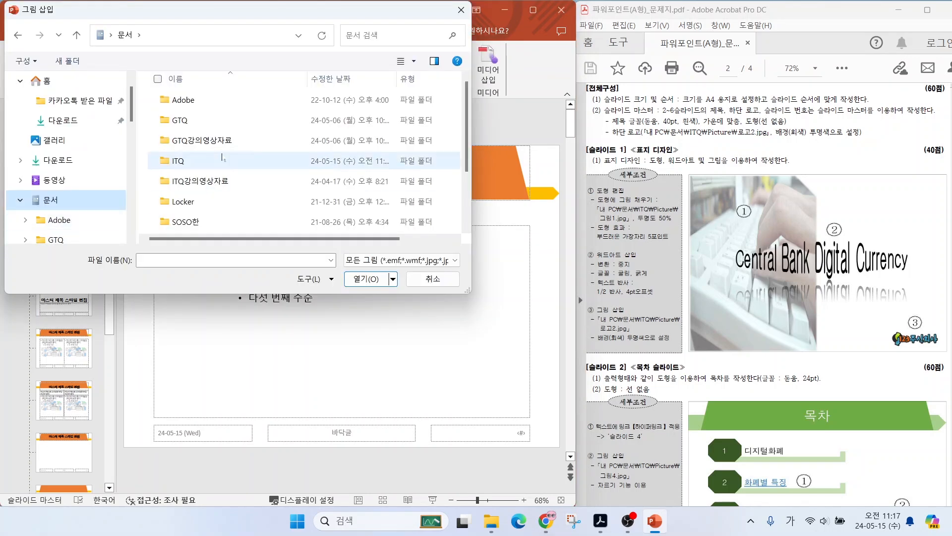
double_click(184, 162)
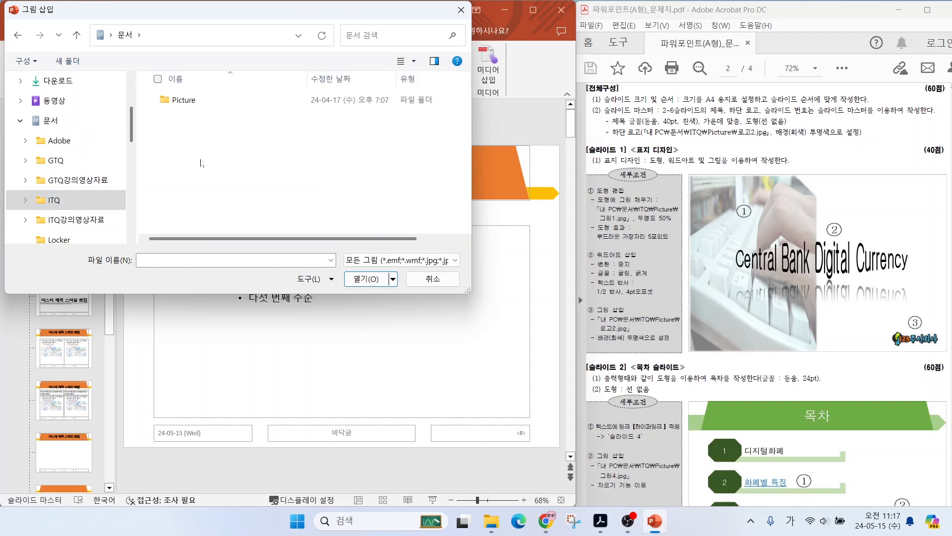
double_click(189, 107)
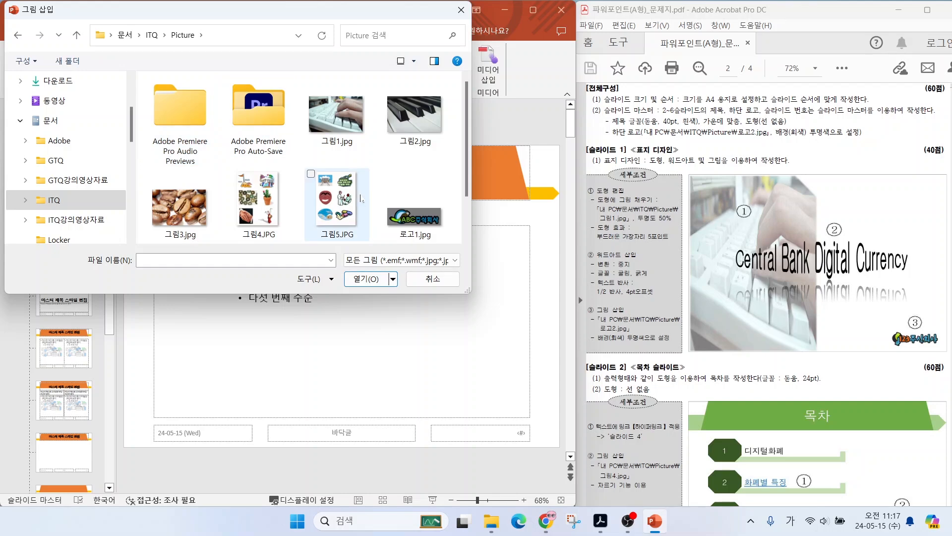
scroll(361, 198, "down", 1)
left_click(180, 226)
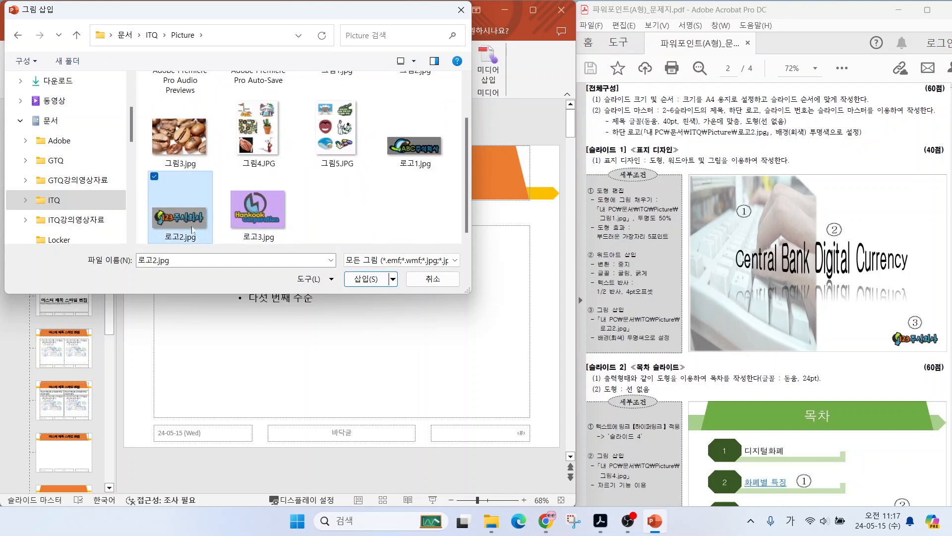
double_click(193, 229)
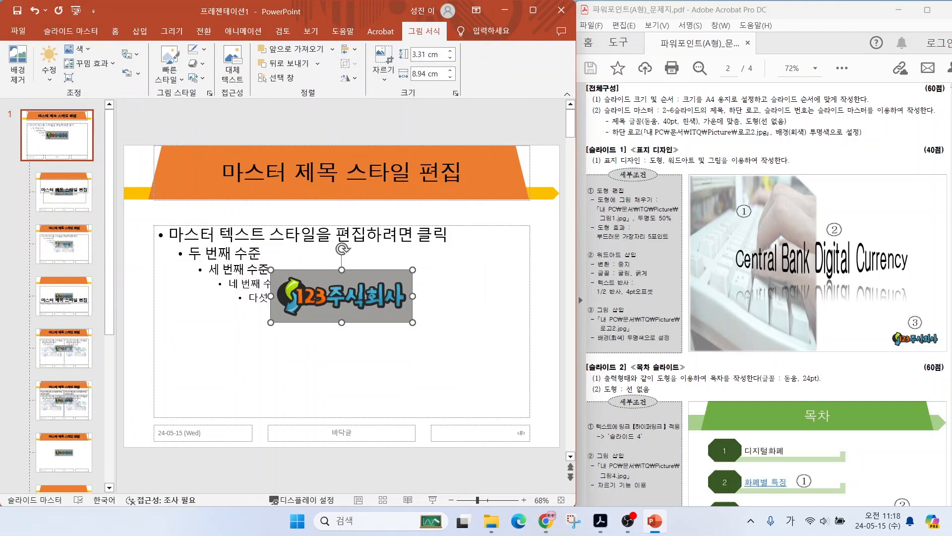
- Move the logo to the slide master's lower centre over the footer and shrink it to about 1.7 × 4.6 cm
left_click_drag(366, 295, 372, 425)
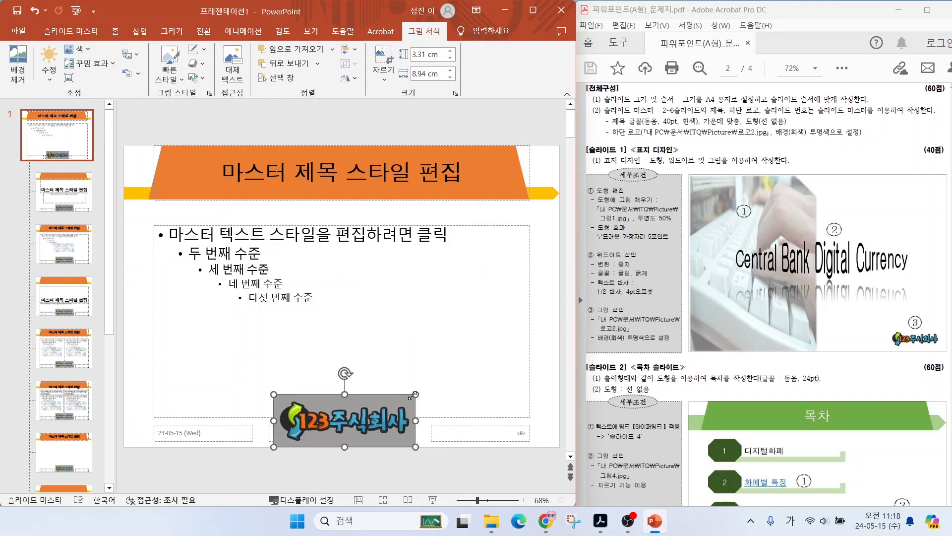
left_click_drag(414, 394, 362, 434)
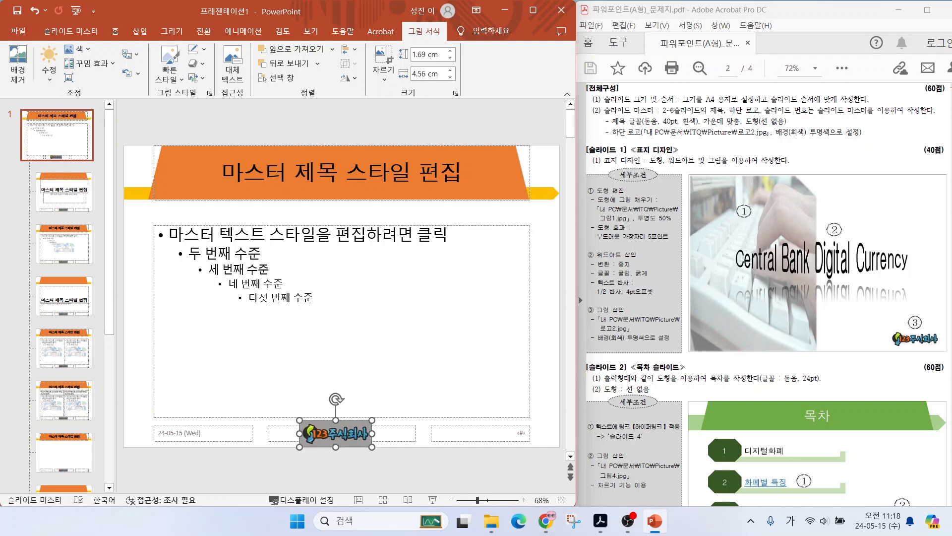
left_click_drag(807, 119, 831, 102)
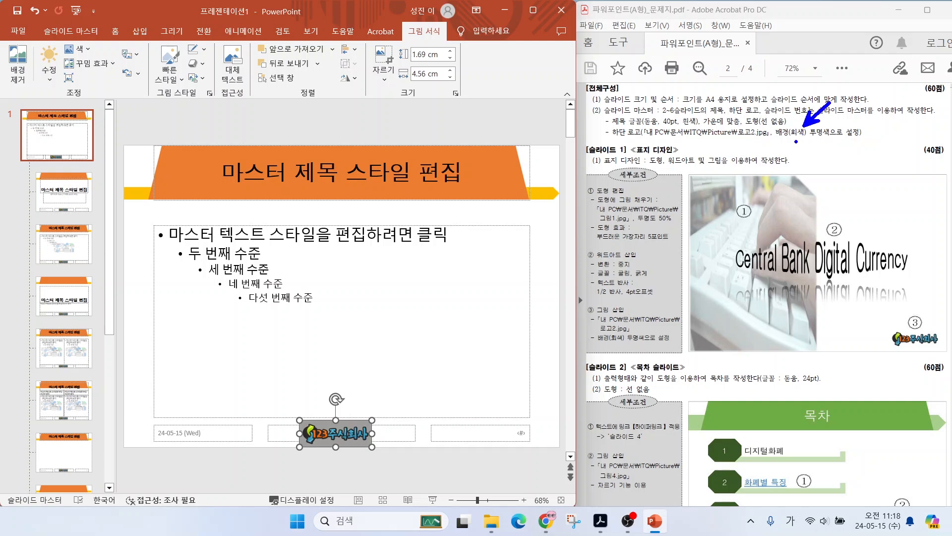
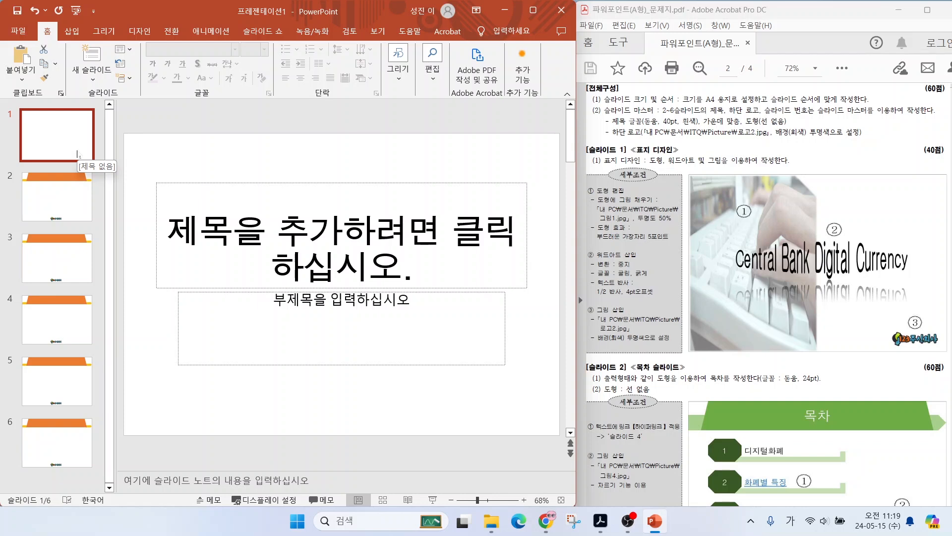
- Show slide numbers on all slides except the title slide
left_click(69, 196)
left_click(70, 250)
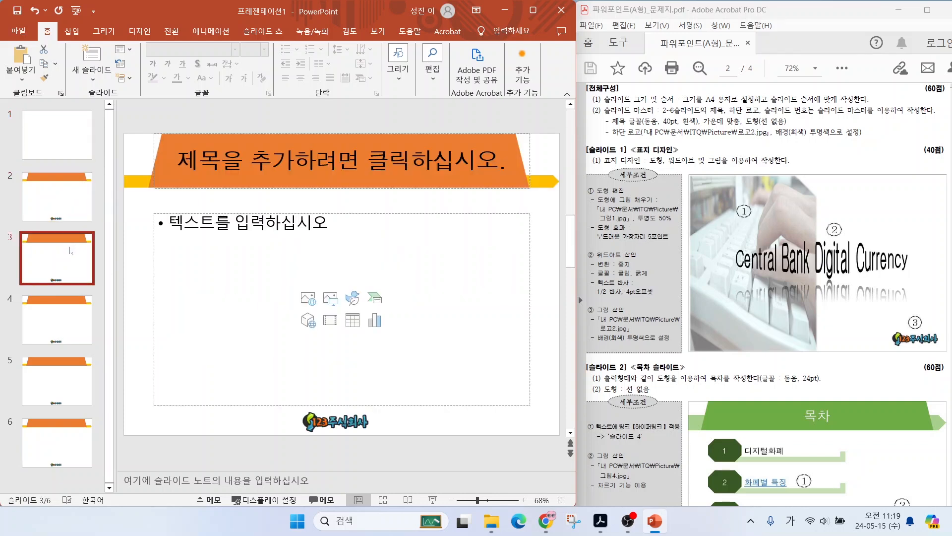
left_click(69, 306)
left_click(68, 266)
left_click(68, 213)
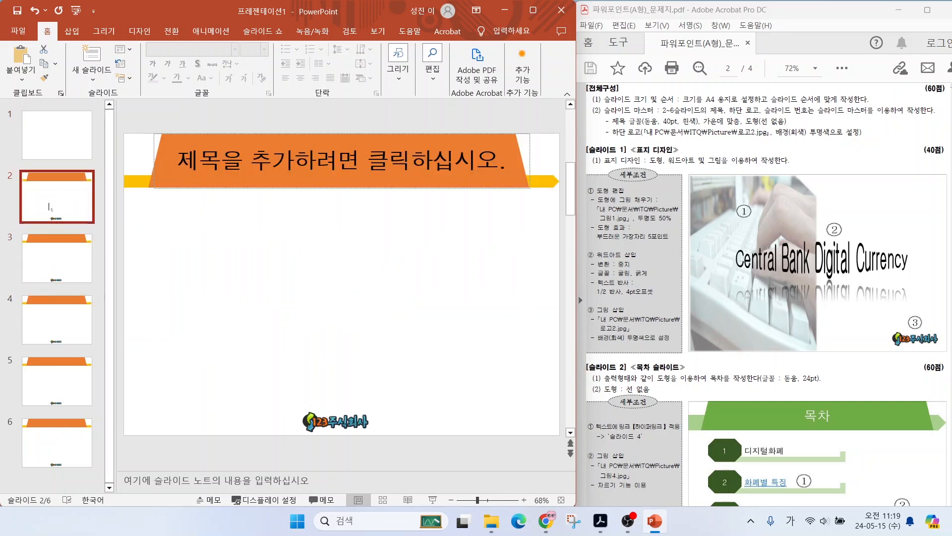
left_click(532, 417)
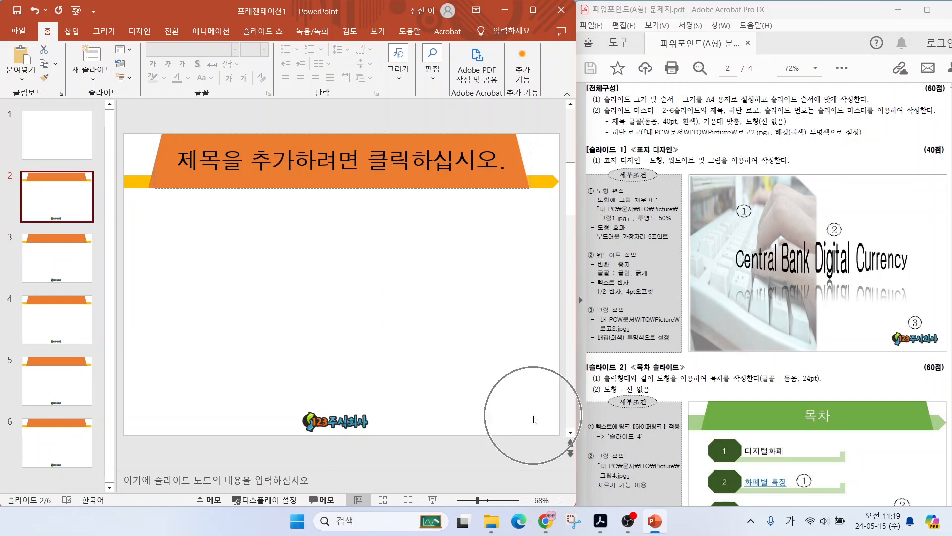
left_click(76, 32)
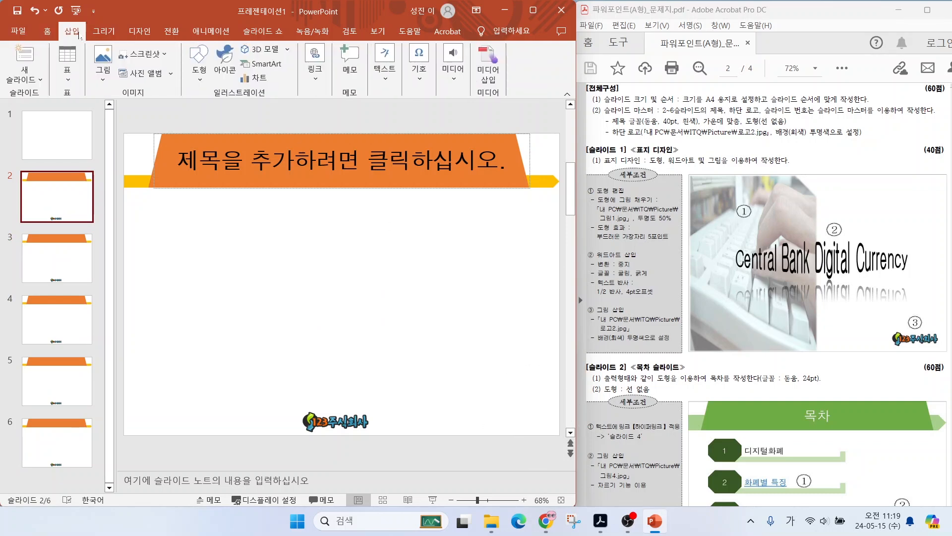
left_click(392, 85)
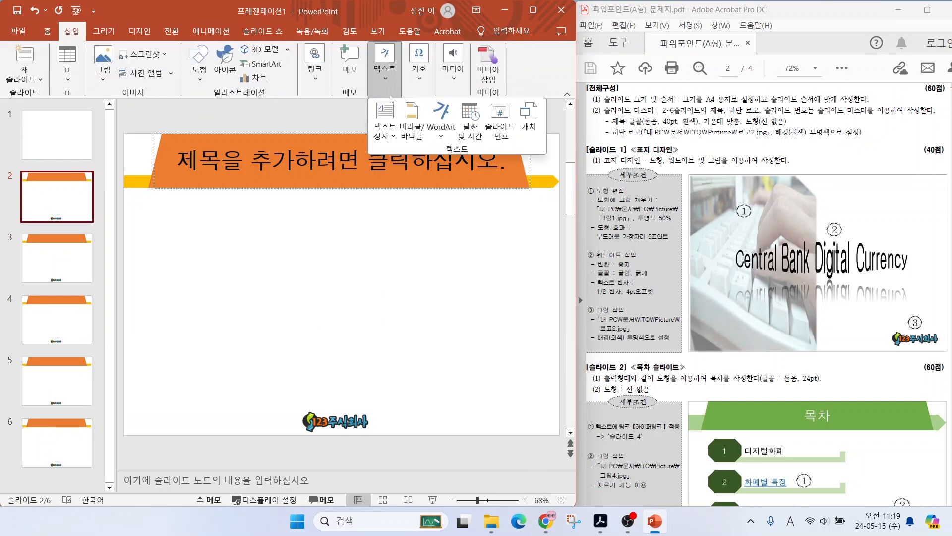
left_click(492, 132)
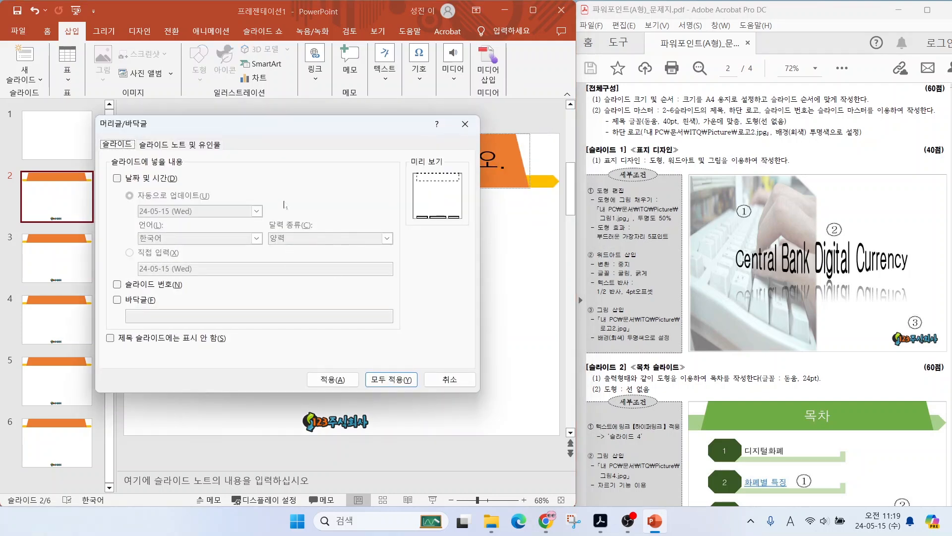
left_click(117, 284)
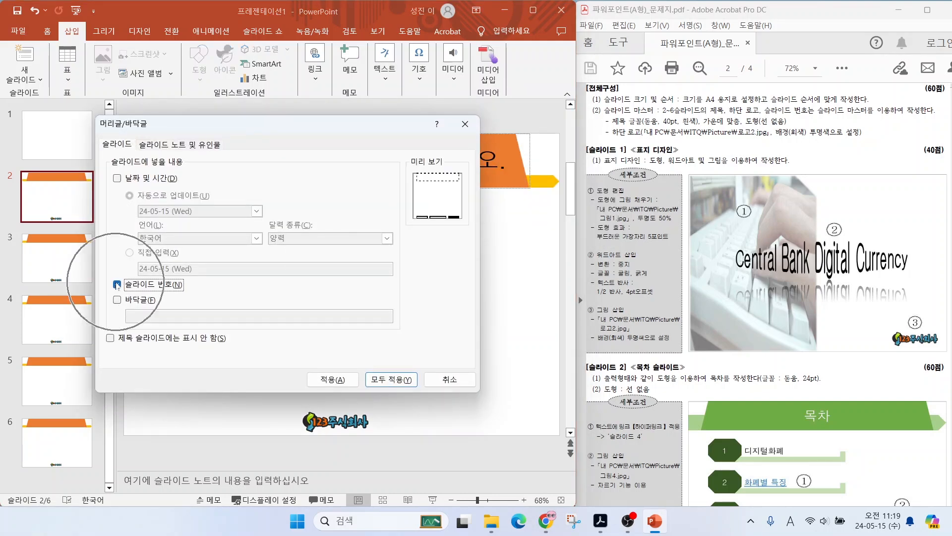
left_click(111, 339)
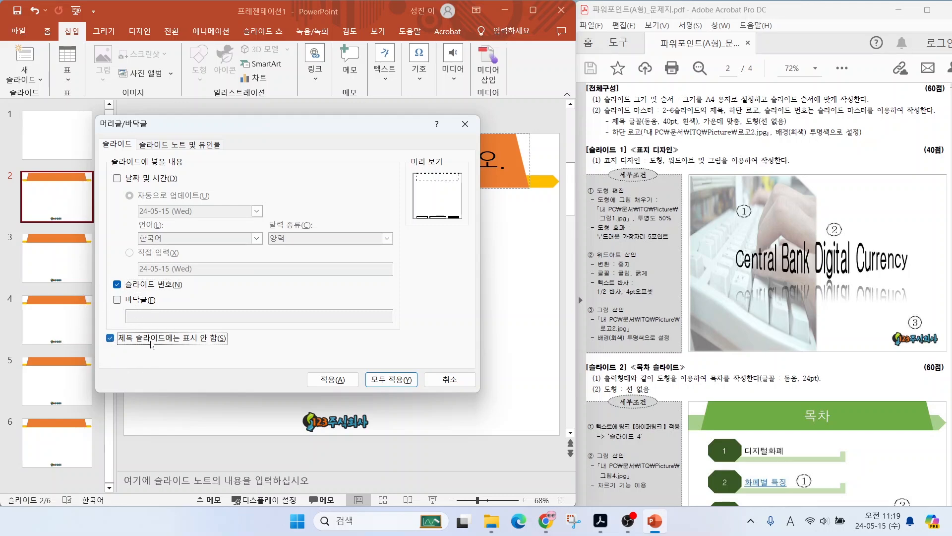
left_click(372, 376)
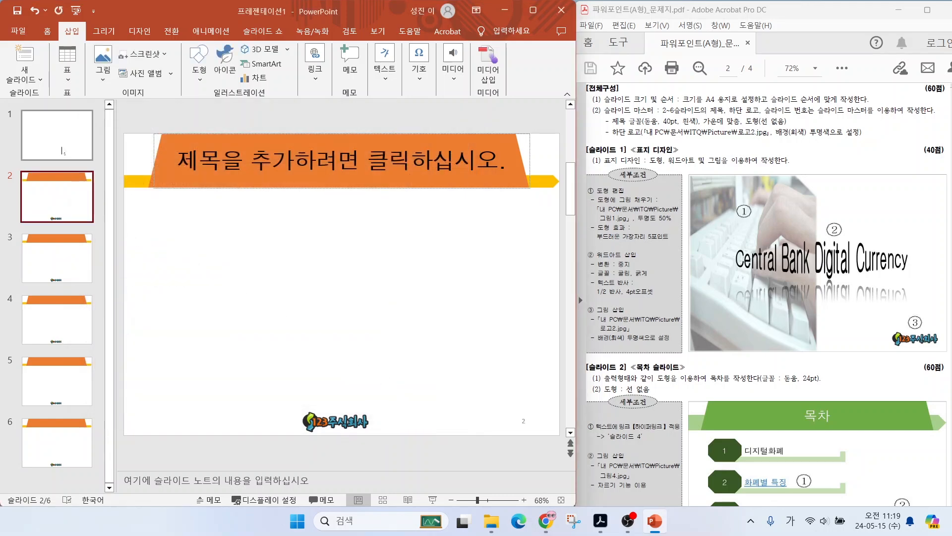
- Delete the title and subtitle placeholders from slide 1
left_click(62, 136)
left_click(69, 186)
left_click(70, 254)
left_click(70, 323)
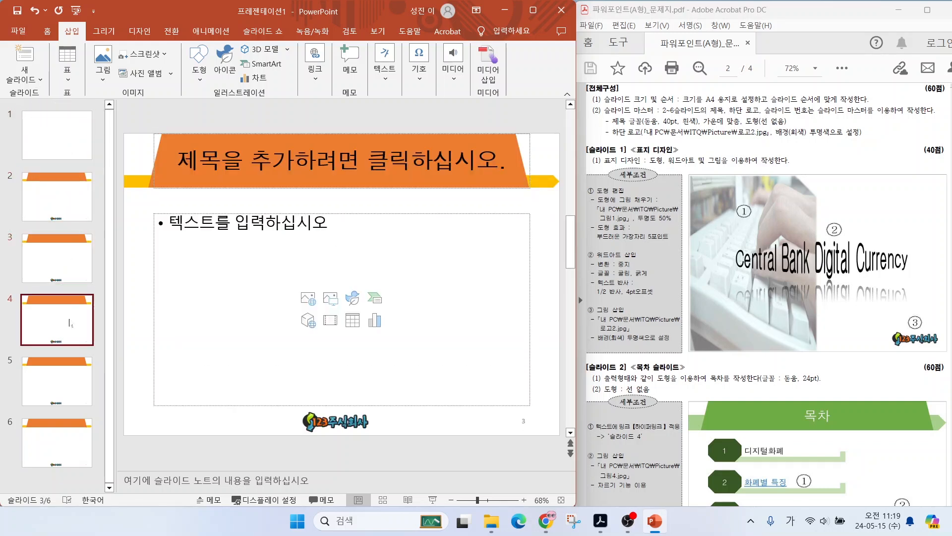
left_click(57, 135)
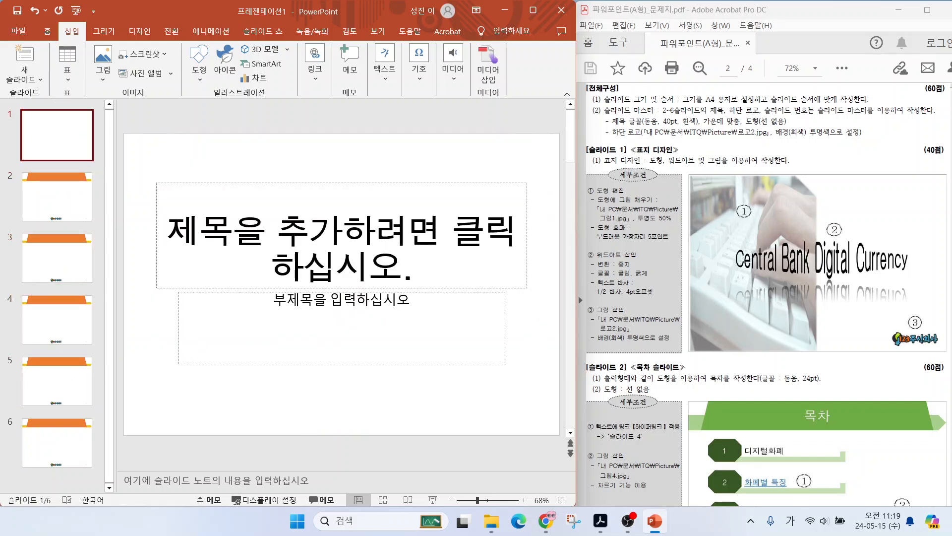
key("ctrl")
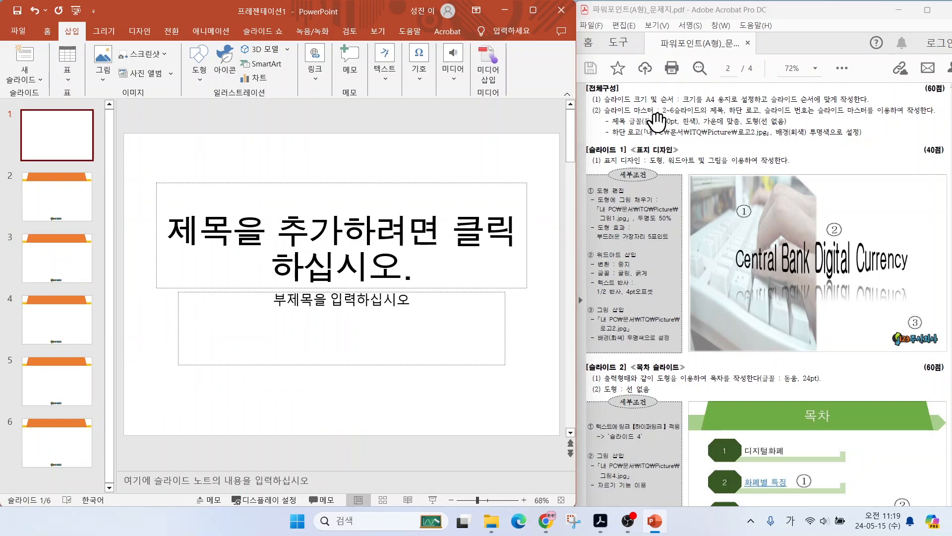
key("ctrl")
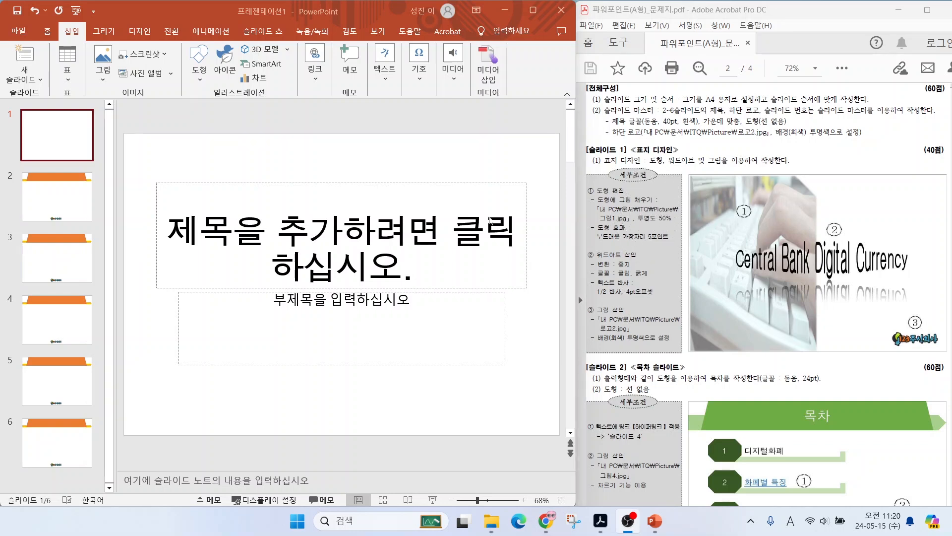
left_click_drag(138, 158, 548, 399)
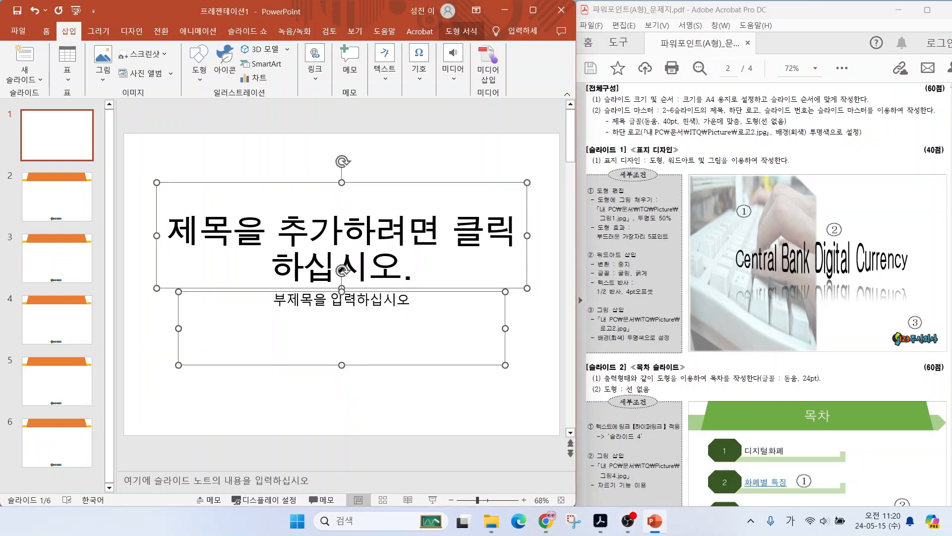
key("Delete")
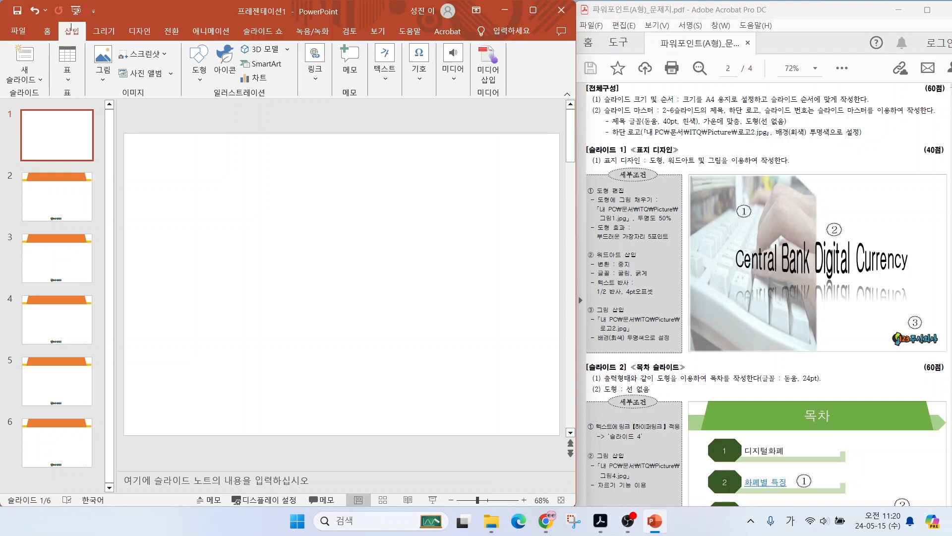
- Draw a full-height rectangle covering about the left half of slide 1
left_click(199, 58)
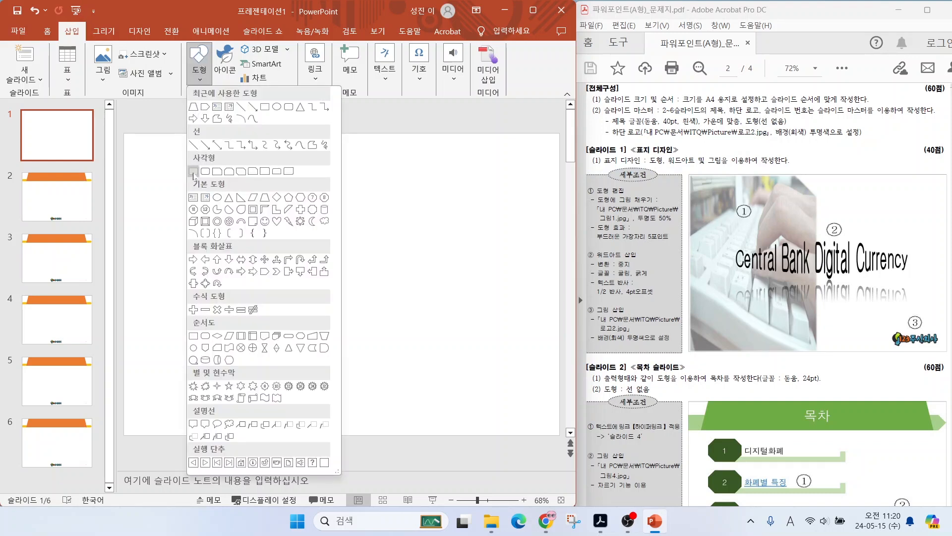
left_click(193, 172)
left_click_drag(124, 133, 350, 436)
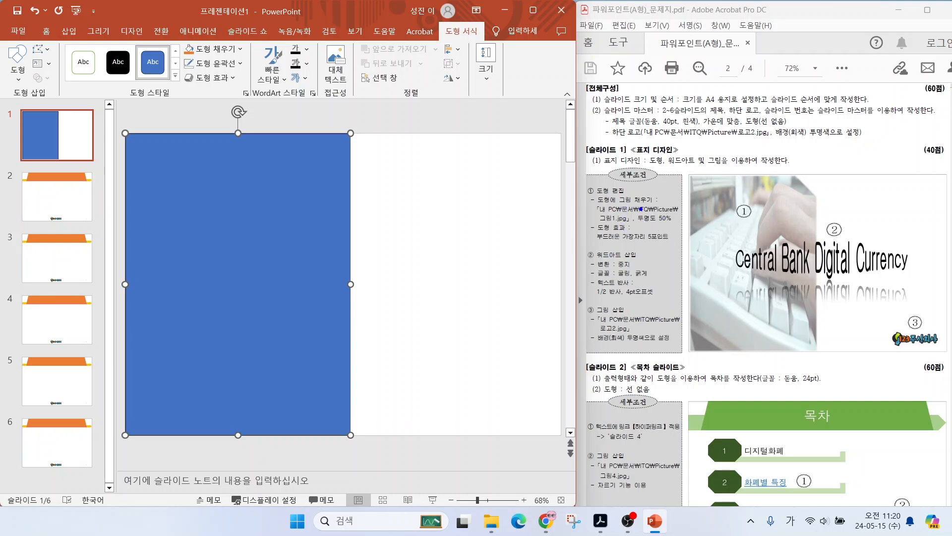
- Fill the rectangle on slide 1 with the picture 그림1.jpg from the ITQ\Picture folder
left_click_drag(653, 195, 656, 202)
left_click_drag(25, 36, 545, 105)
mouse_move(250, 42)
left_mouse_down()
mouse_move(234, 50)
mouse_move(279, 27)
left_mouse_up()
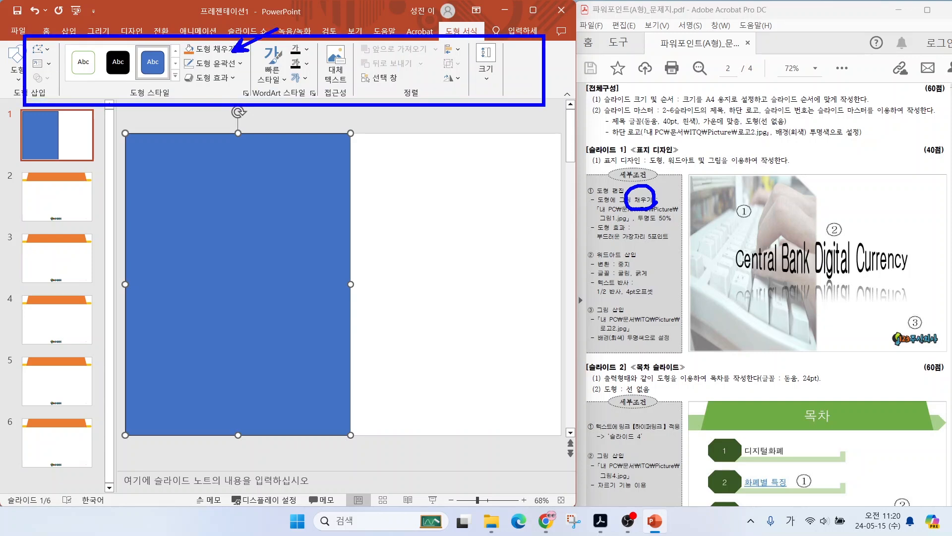
key("Escape")
left_click(211, 49)
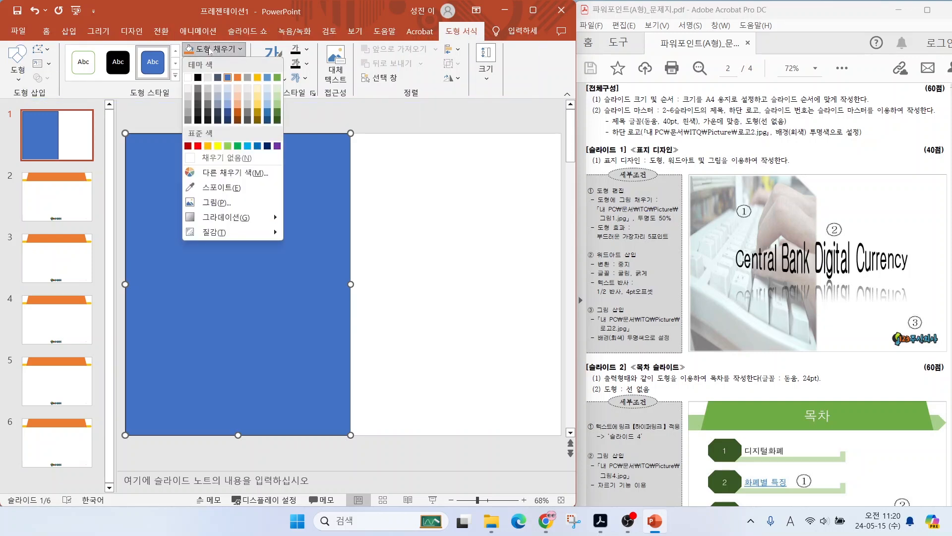
left_click(222, 202)
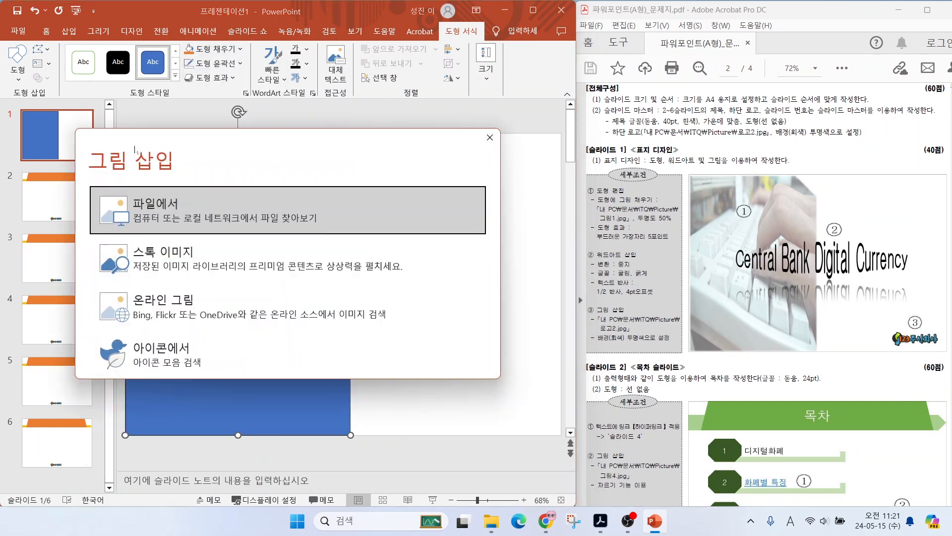
left_click(196, 213)
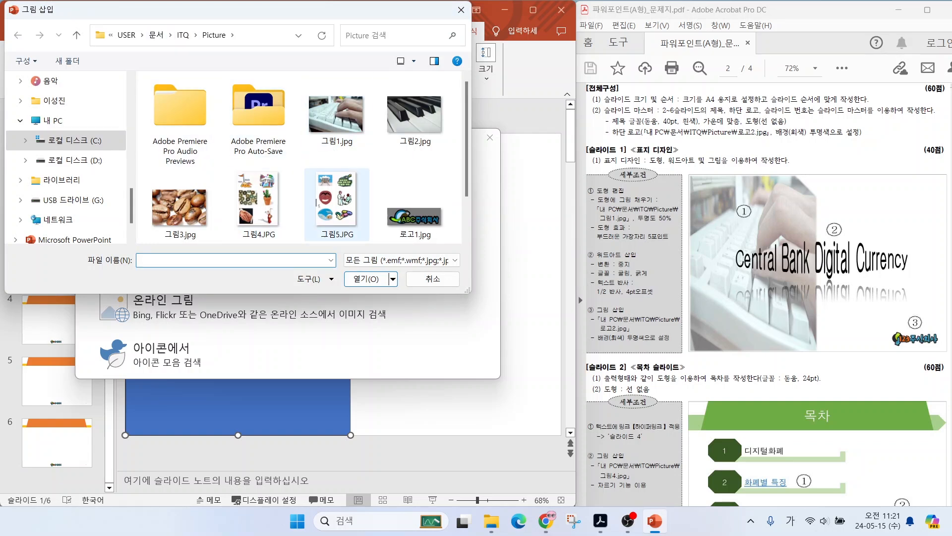
left_click(346, 128)
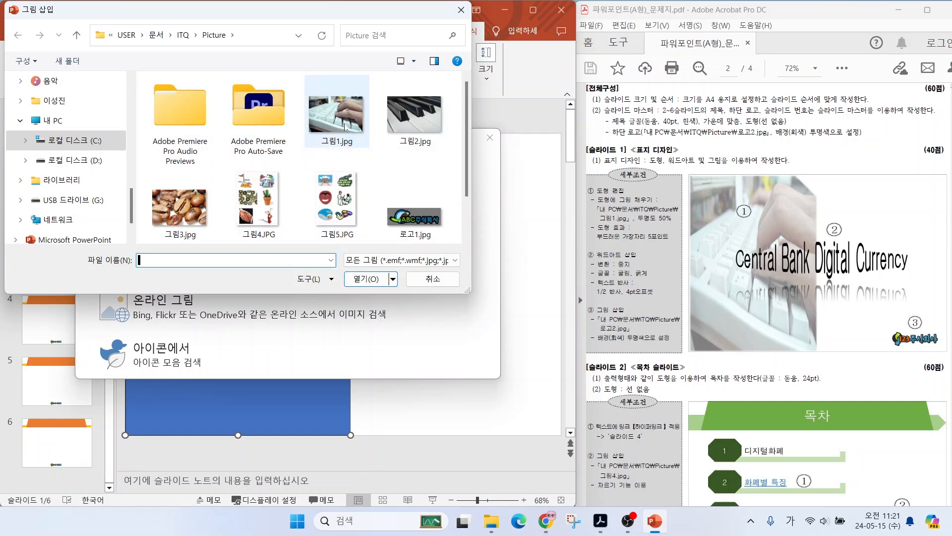
left_click(365, 279)
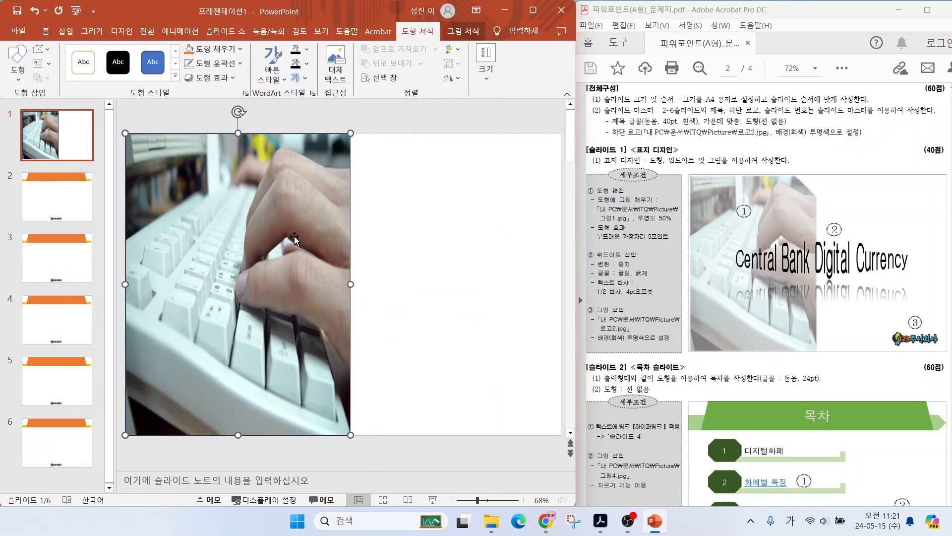
- Set the transparency of the rectangle's picture fill on slide 1 to 50%
mouse_move(622, 226)
left_mouse_down()
mouse_move(662, 202)
mouse_move(709, 259)
left_mouse_up()
key("Escape")
left_click(369, 229)
left_click(320, 229)
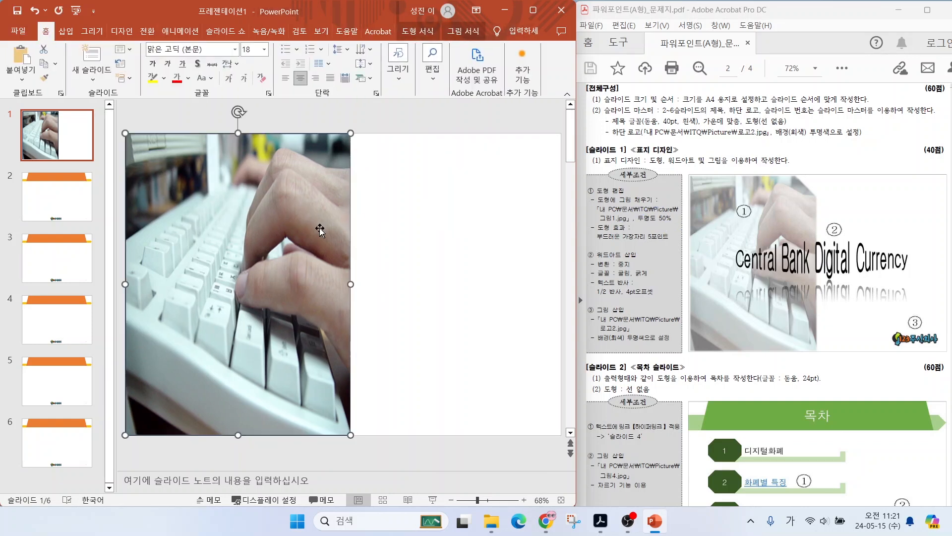
left_click(453, 32)
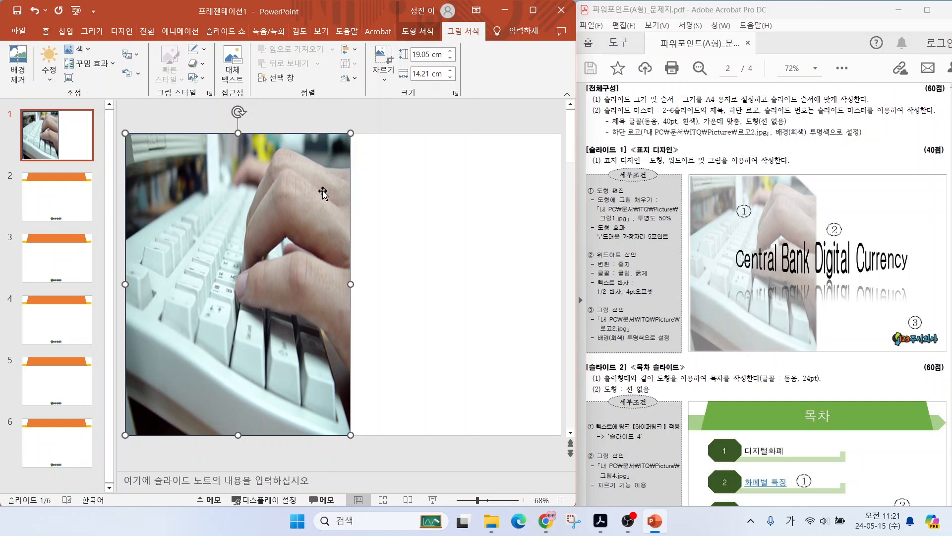
right_click(292, 205)
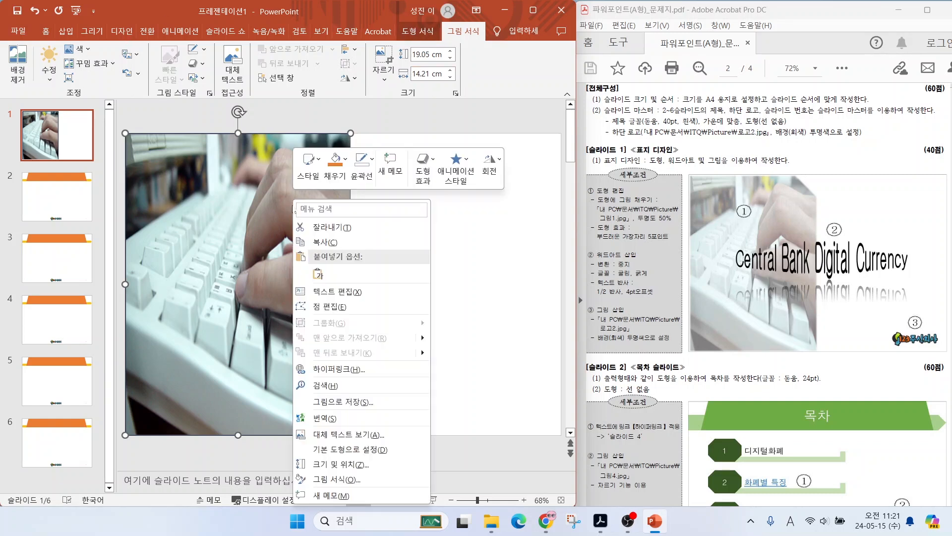
left_click(348, 481)
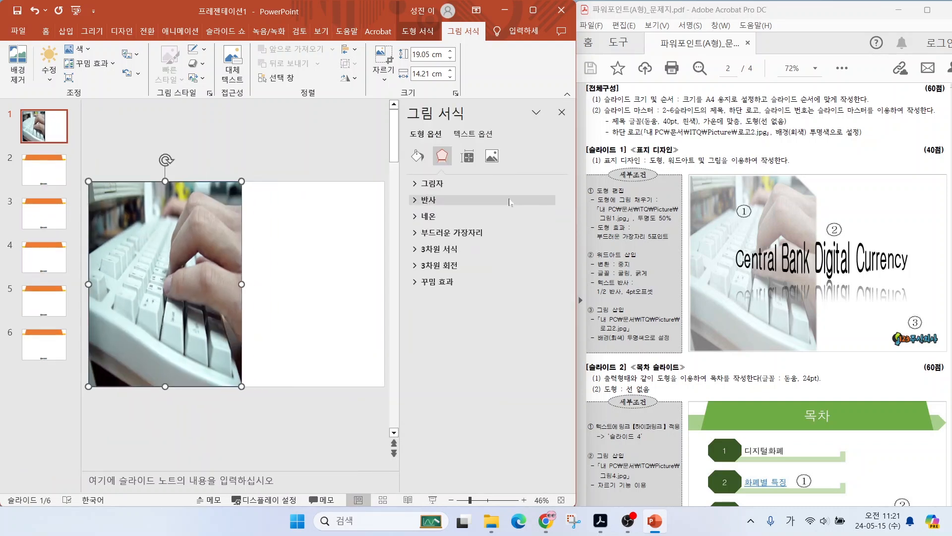
mouse_move(584, 6)
left_mouse_down()
mouse_move(887, 498)
mouse_move(946, 512)
left_mouse_up()
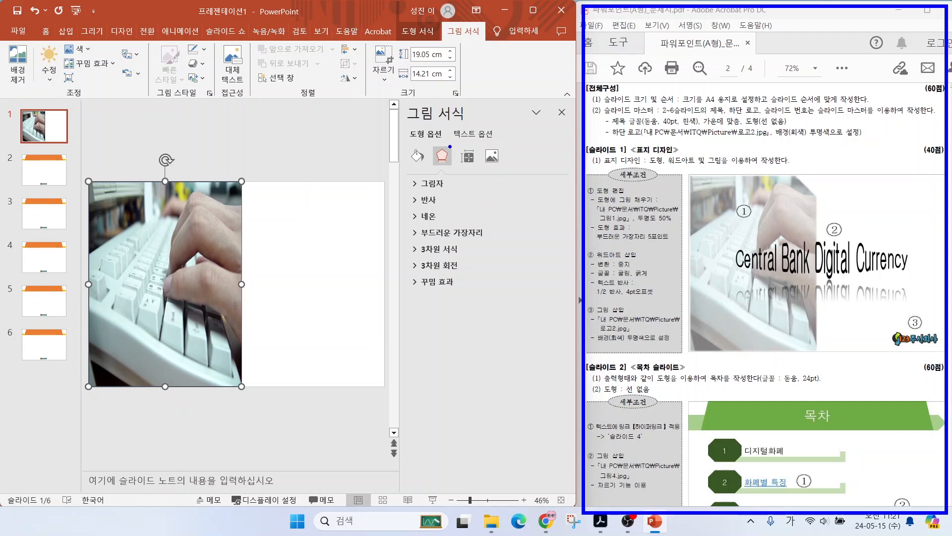
mouse_move(484, 139)
left_mouse_down()
mouse_move(466, 97)
mouse_move(465, 130)
left_mouse_up()
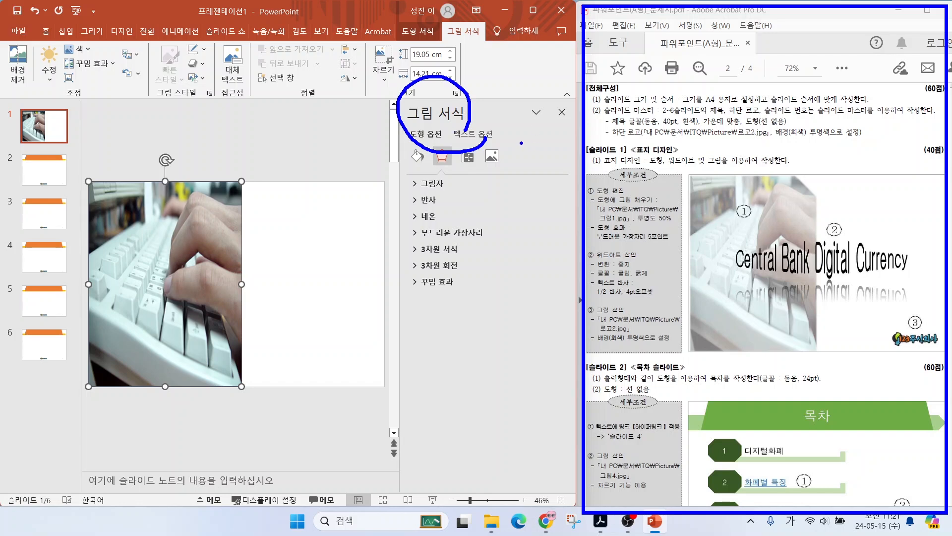
key("Escape")
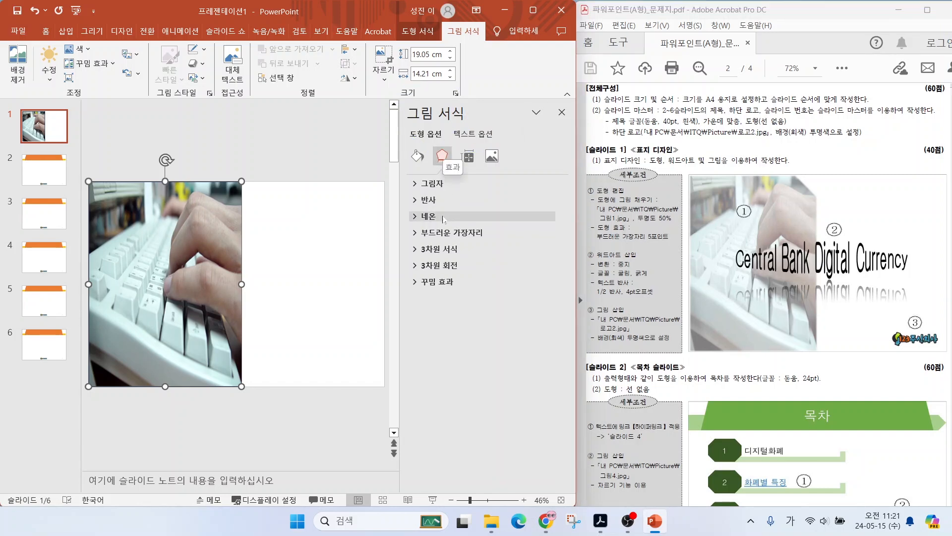
left_click(417, 157)
left_click(424, 184)
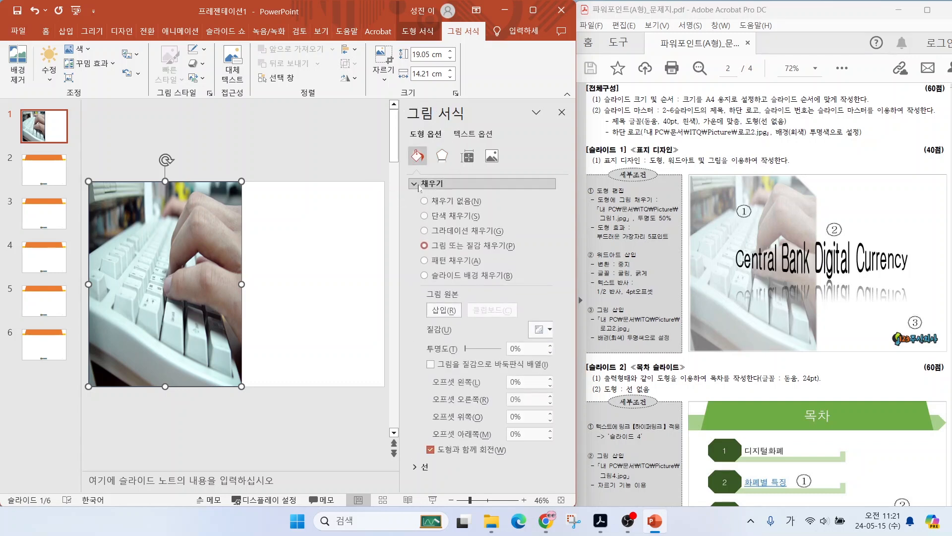
left_click(521, 349)
type("50")
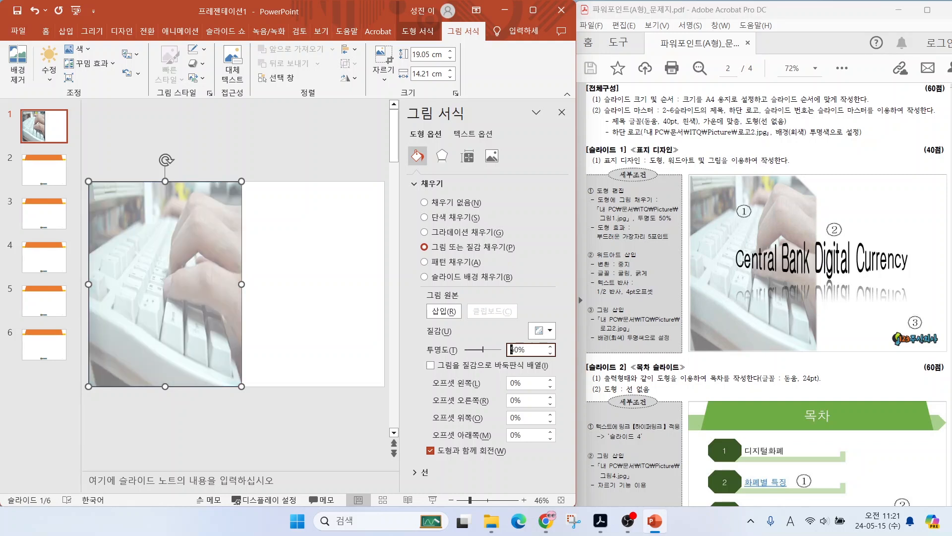
left_click(175, 304)
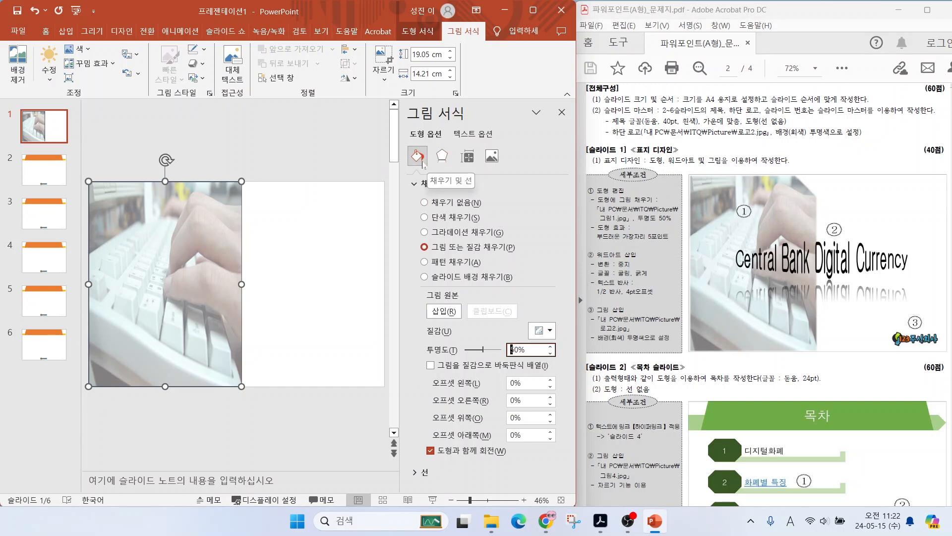
- Apply 5 pt soft edges to the picture-filled rectangle and close its format settings
left_click(418, 184)
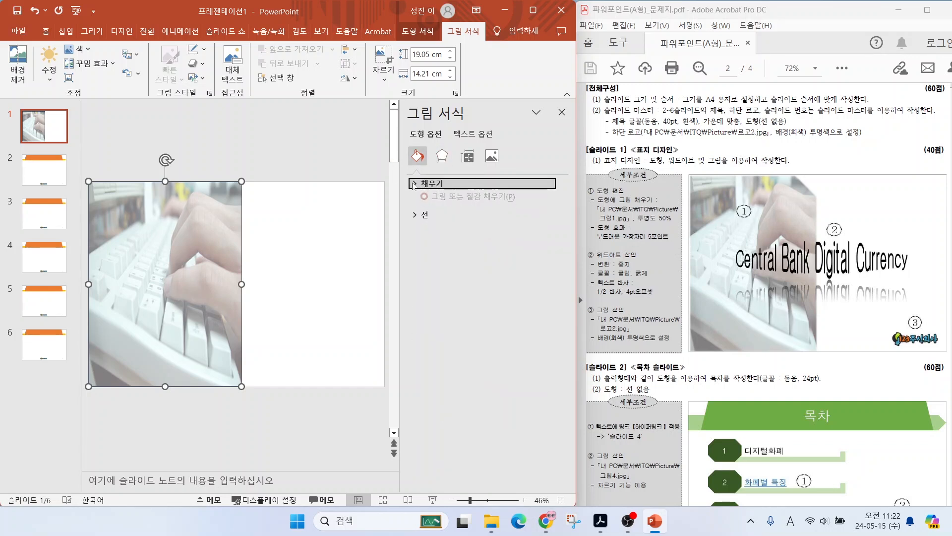
left_click(439, 163)
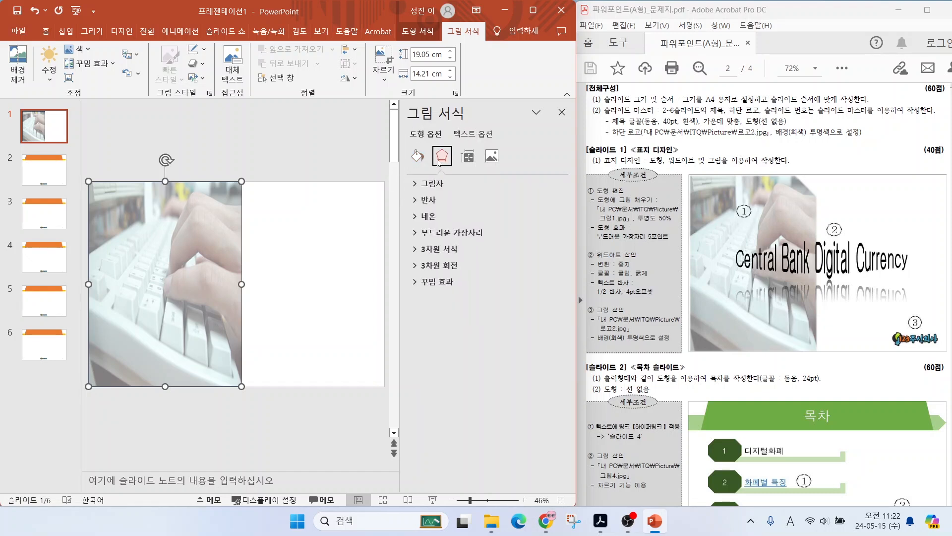
left_click(442, 232)
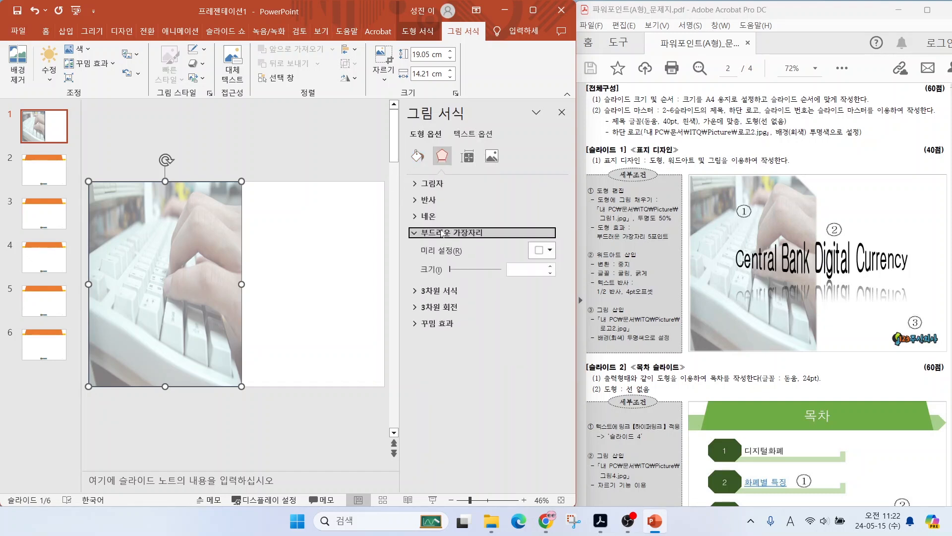
left_click(525, 269)
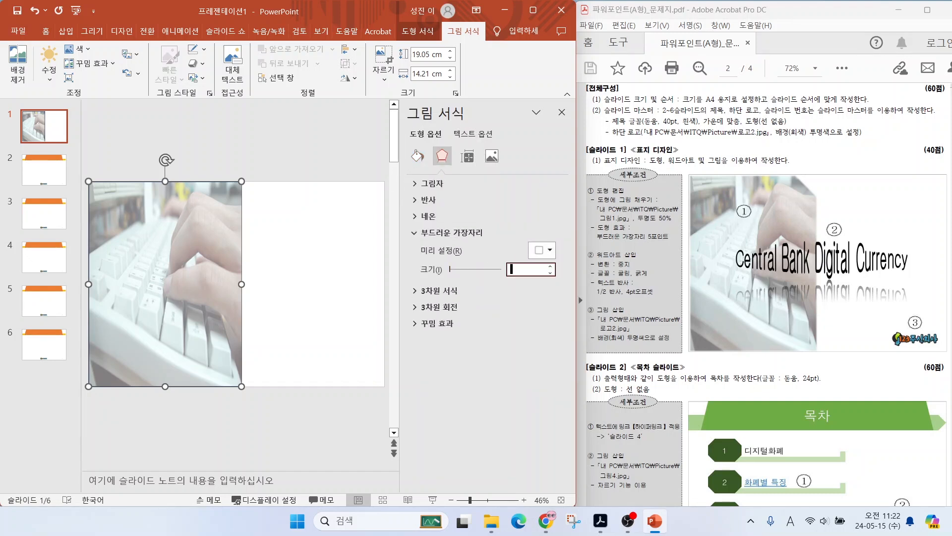
type("5")
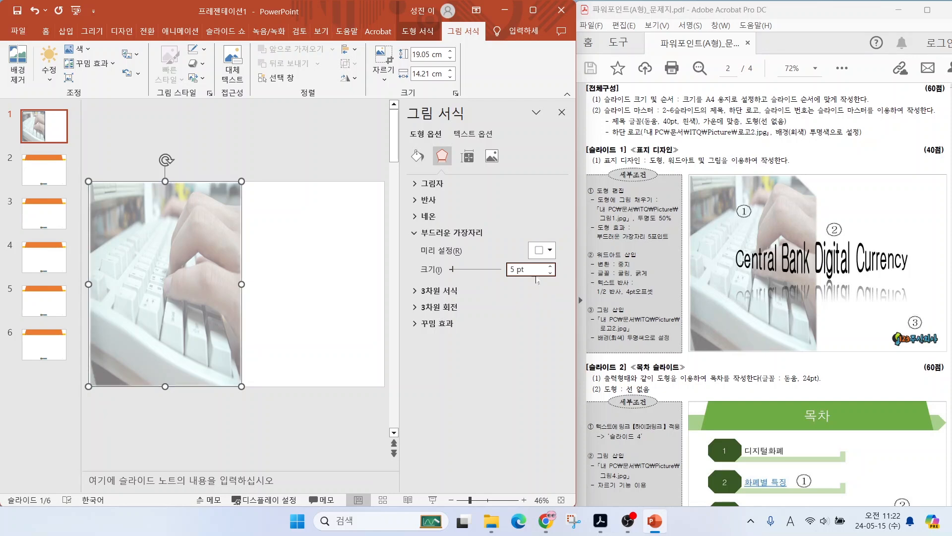
left_click(562, 112)
left_click(425, 215)
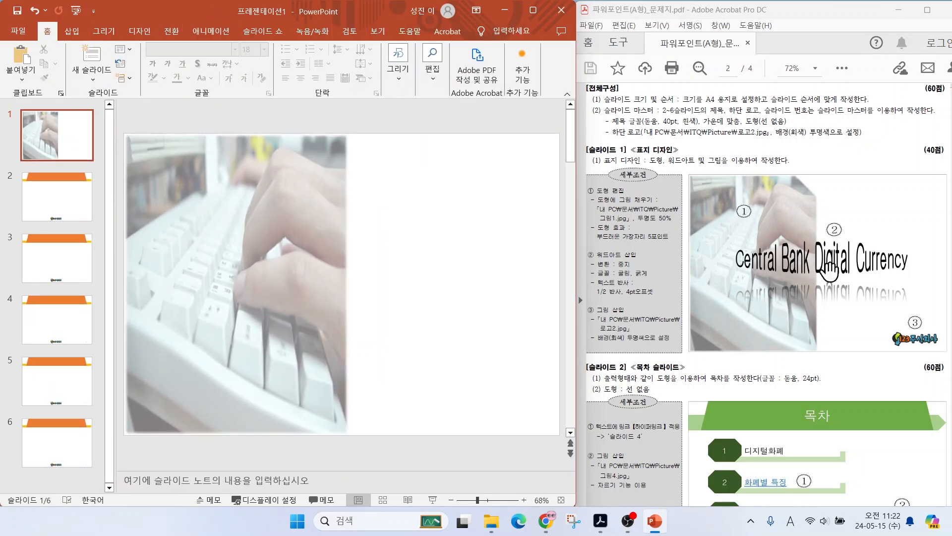
- Insert WordArt in the first plain black style on slide 1 with the text "Central Bank Digital Currency"
left_click(80, 35)
left_click(385, 67)
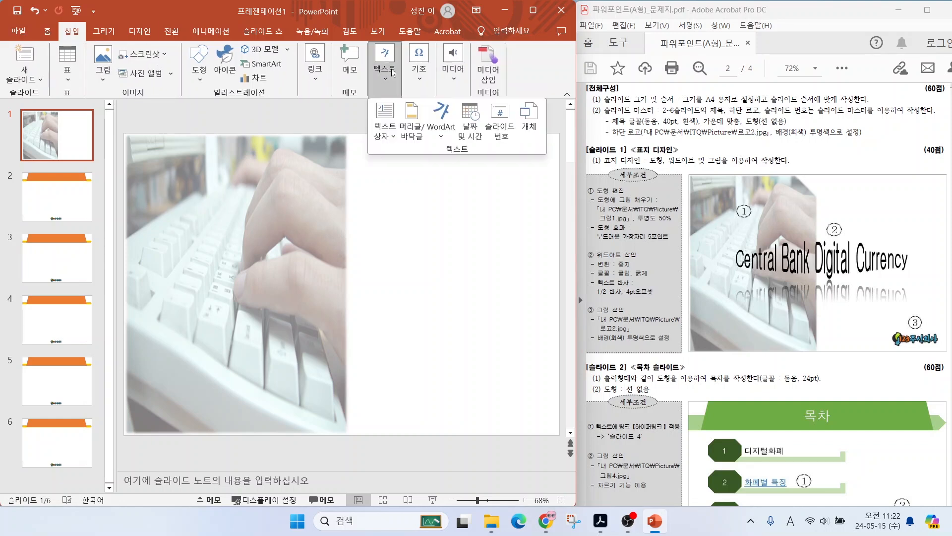
left_click(441, 121)
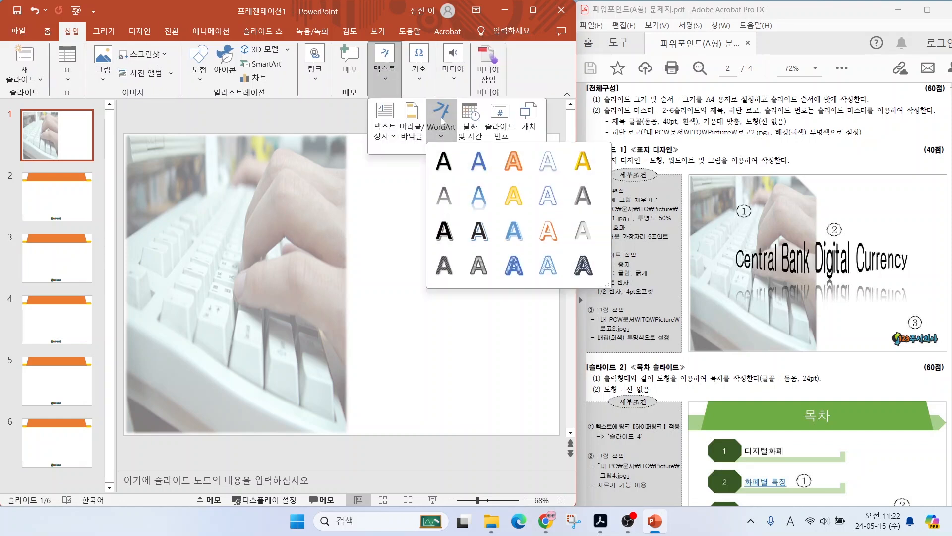
left_click(444, 163)
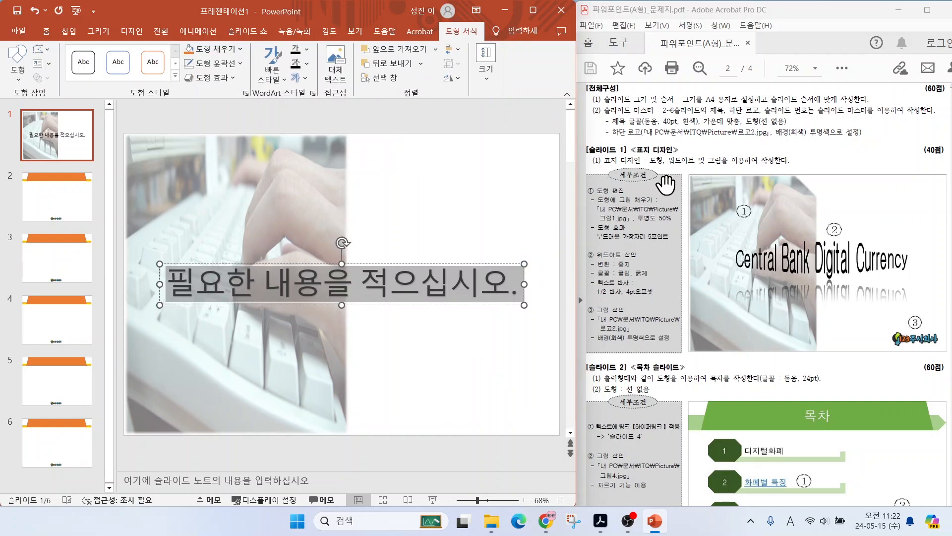
type("Central")
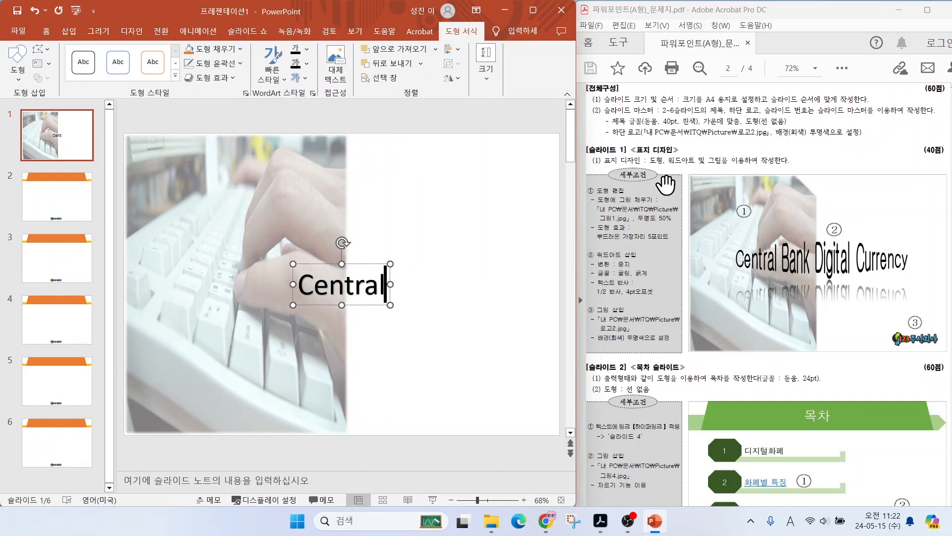
type(" Bank Digital Currency")
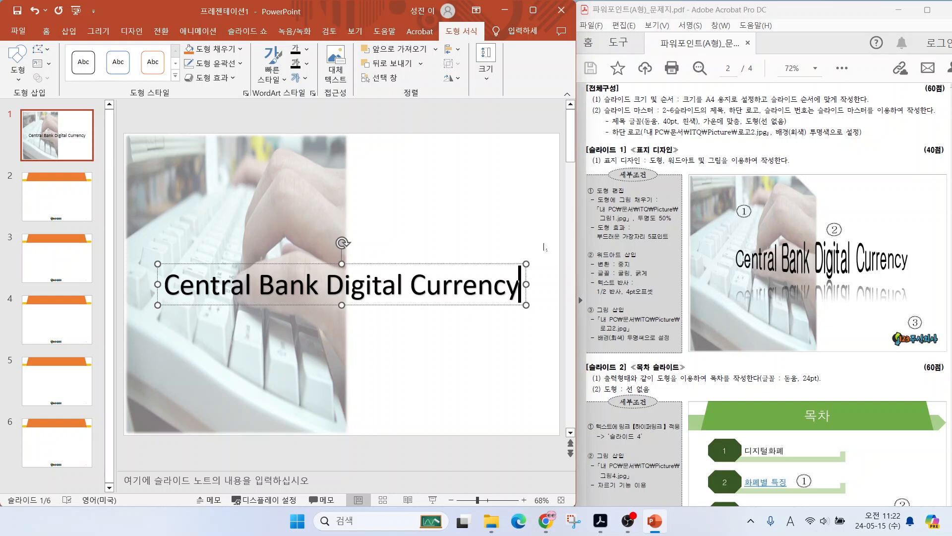
- Apply the 중지 (Stop) text transform to the slide 1 WordArt and stretch its box taller downward
left_click_drag(164, 285, 519, 287)
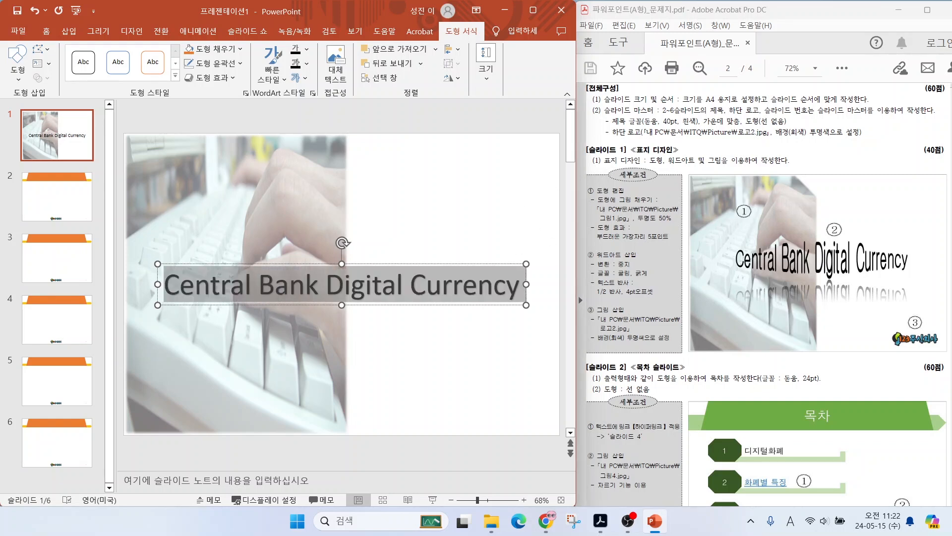
left_click(440, 323)
left_click(435, 305)
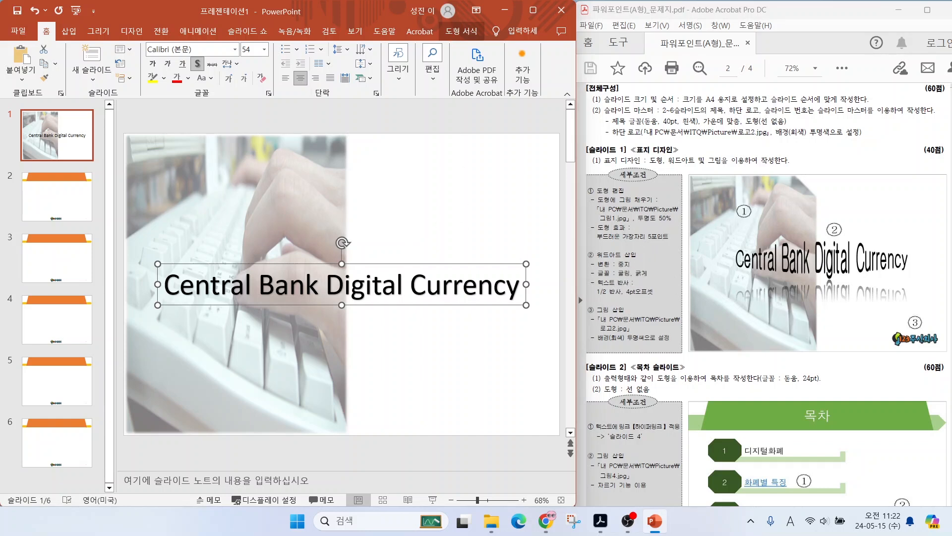
left_click(456, 31)
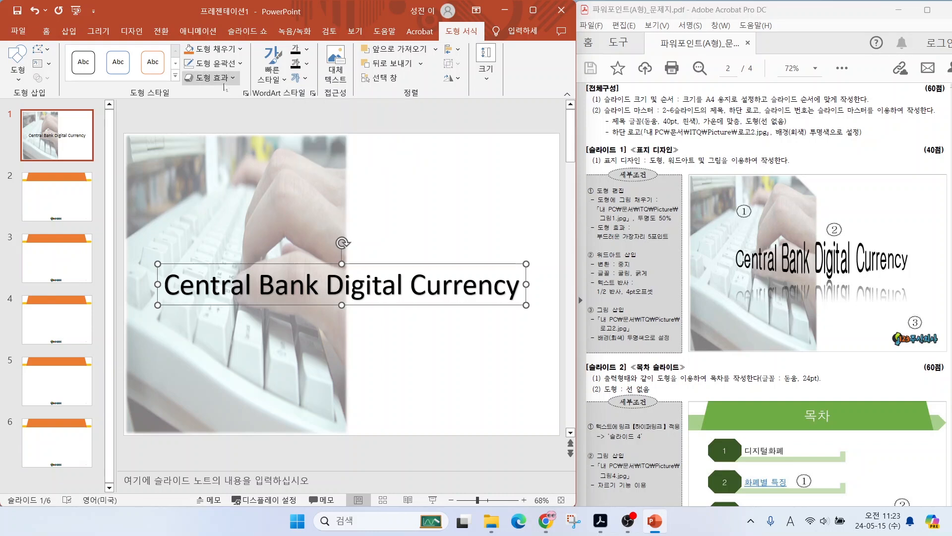
left_click(305, 78)
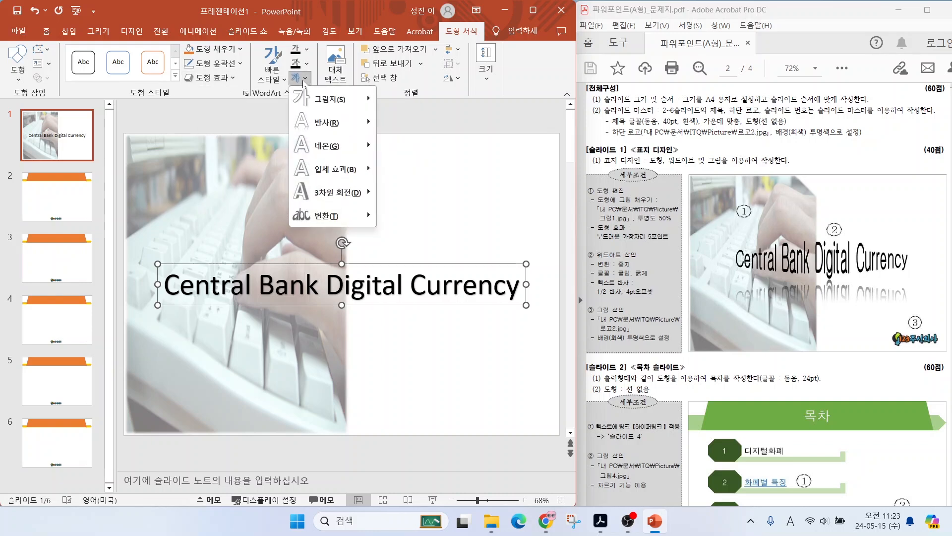
mouse_move(334, 218)
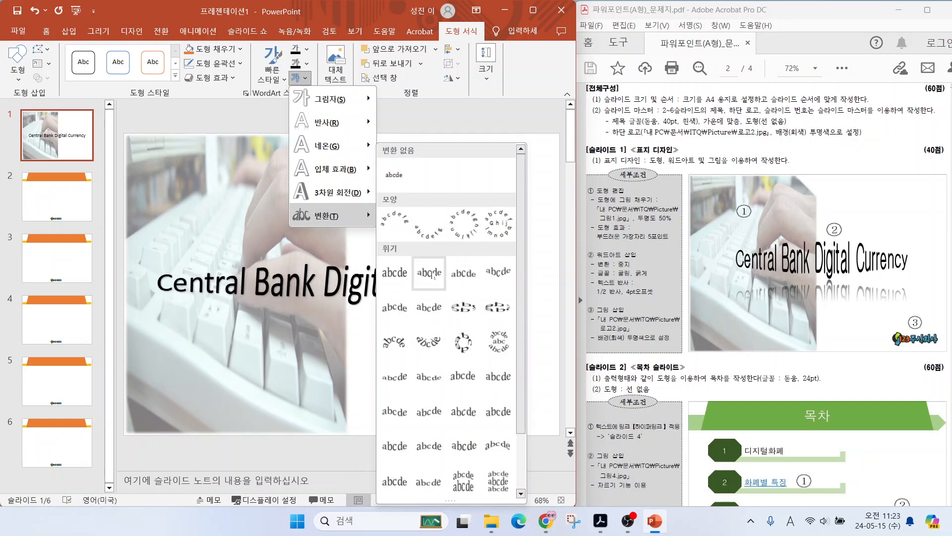
left_click(434, 275)
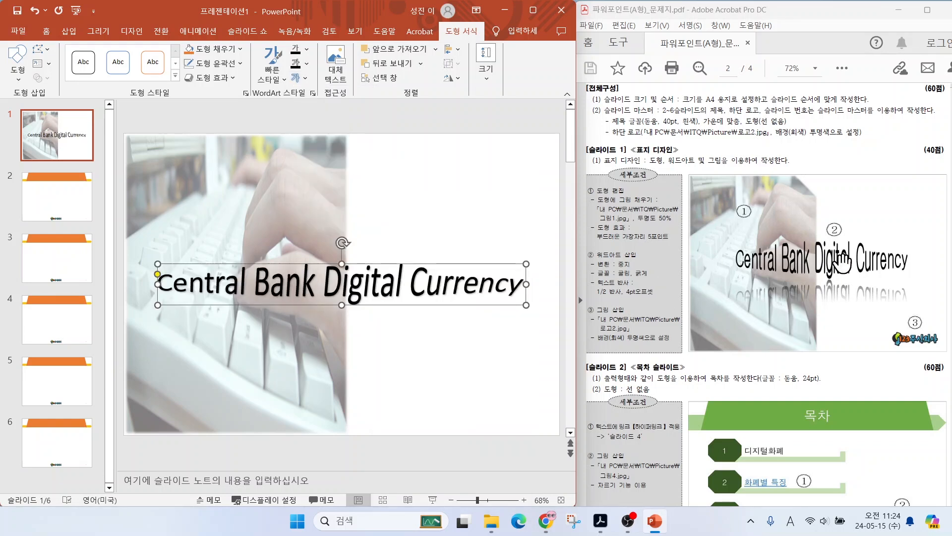
left_click_drag(342, 304, 343, 326)
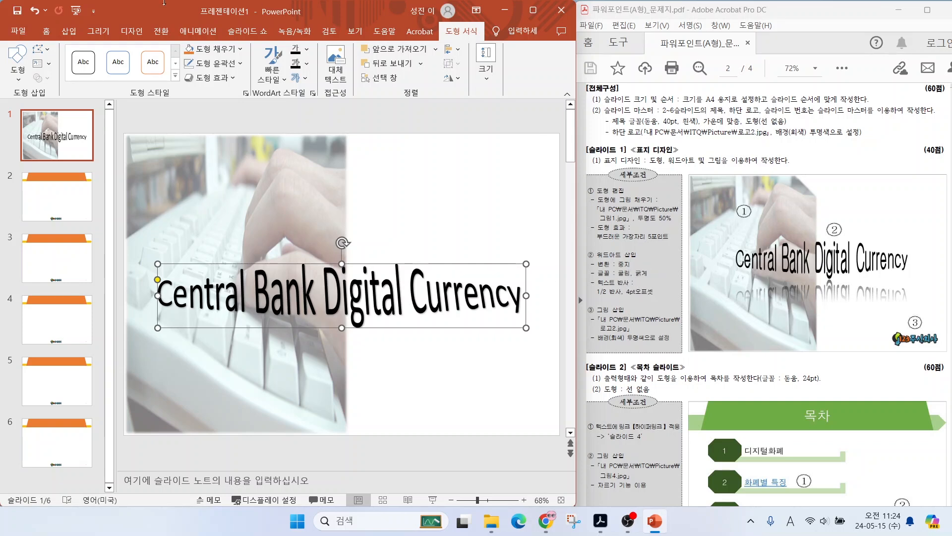
- Set the WordArt's font to 굴림 in bold and turn off its text shadow
left_click(46, 31)
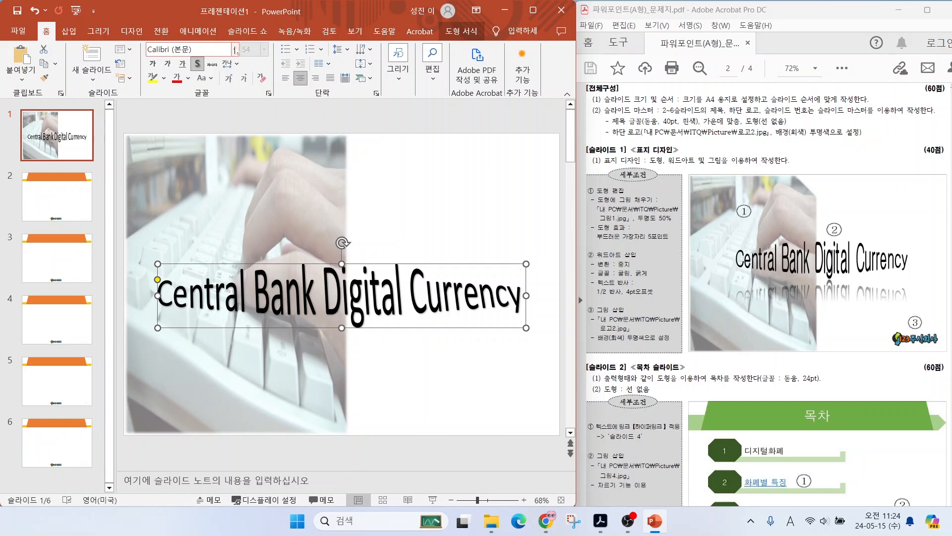
left_click(236, 49)
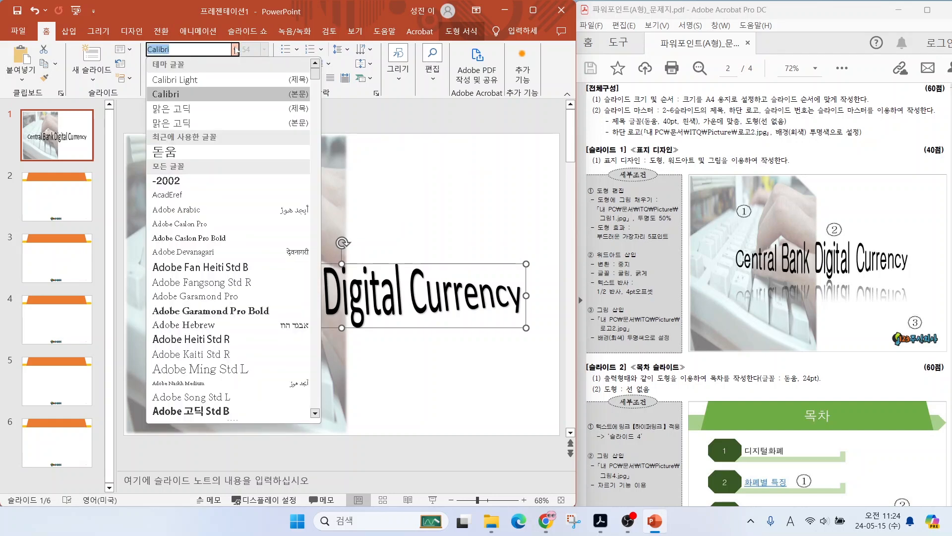
left_click_drag(315, 74, 316, 343)
left_click(218, 313)
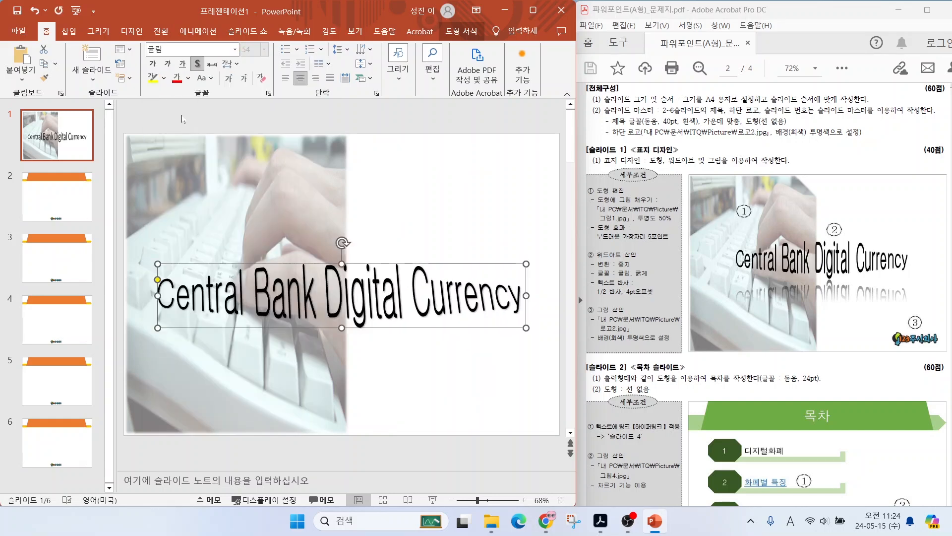
key("ctrl+b")
left_click(200, 68)
left_click(644, 297)
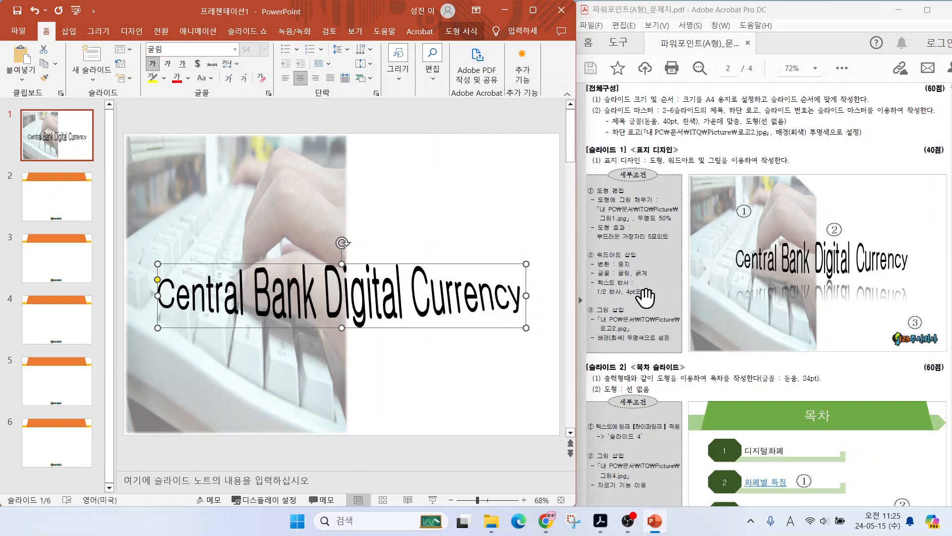
- Apply the 1/2 reflection with 4 pt offset to the slide 1 WordArt and move it slightly higher on the slide
left_click(460, 33)
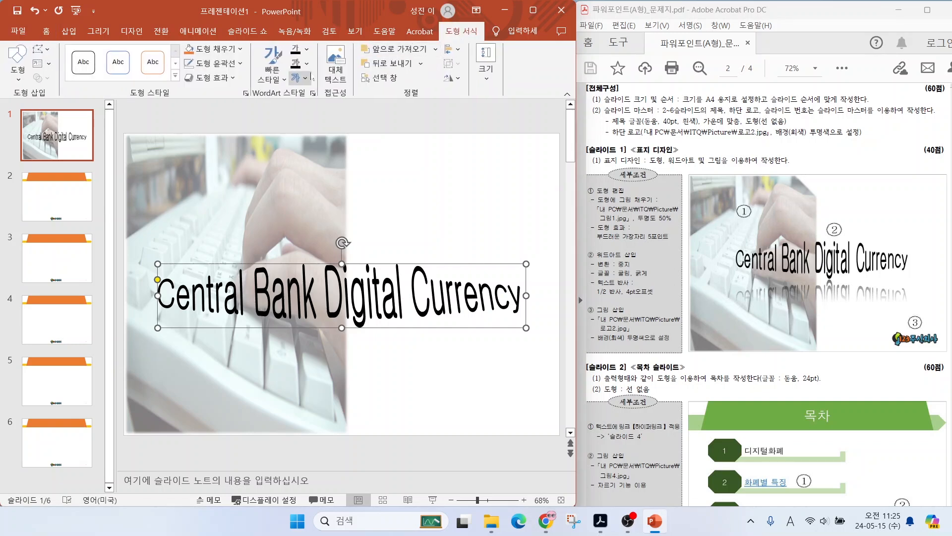
left_click(300, 80)
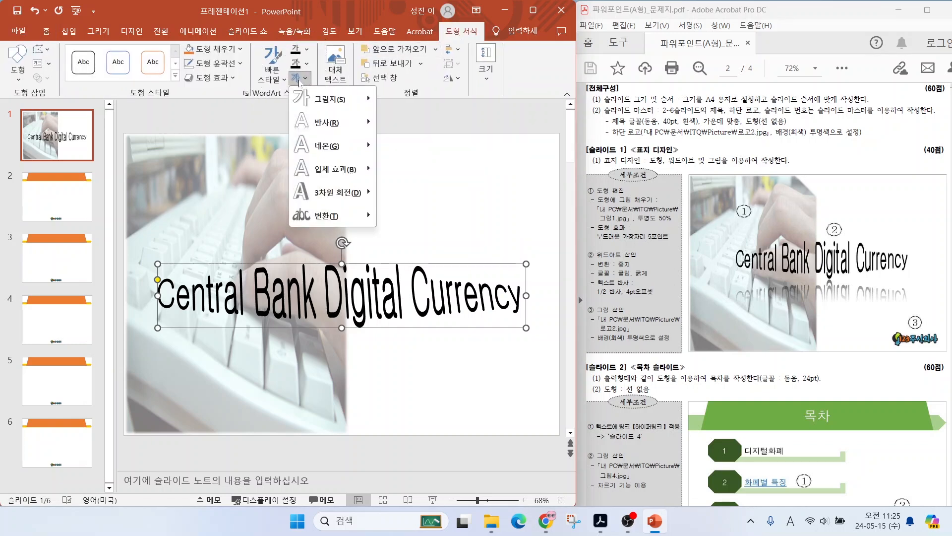
mouse_move(347, 129)
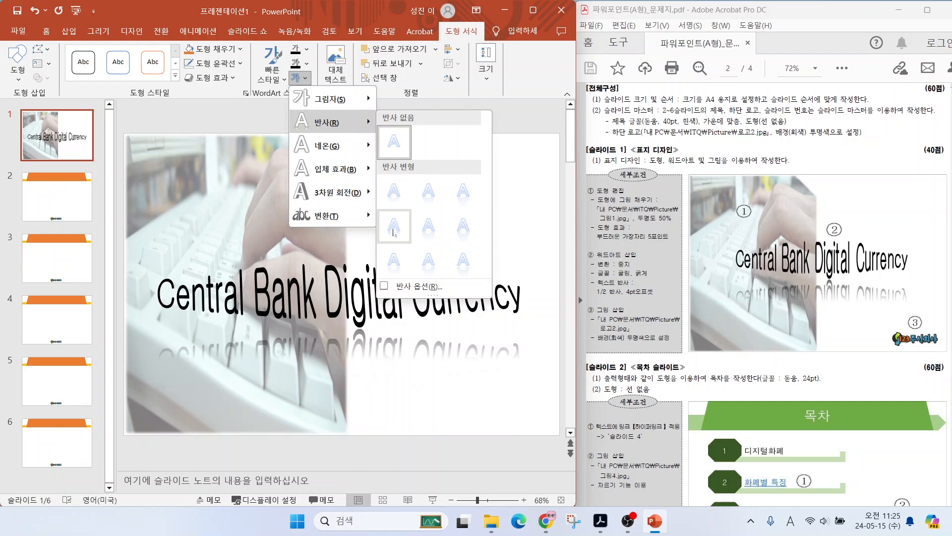
left_click(425, 229)
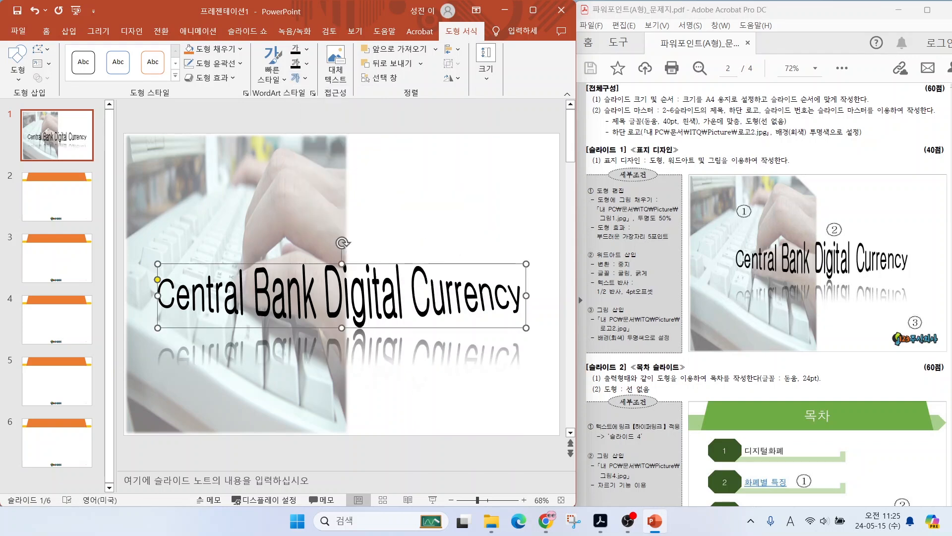
left_click_drag(374, 263, 381, 227)
key("Escape")
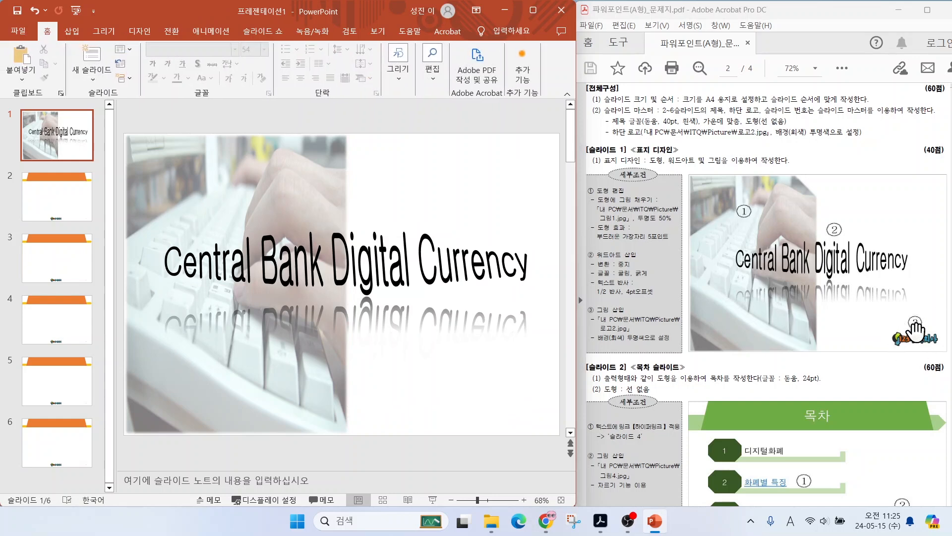
- Insert the picture 로고2.jpg from the ITQ Picture folder on slide 1
left_click(72, 32)
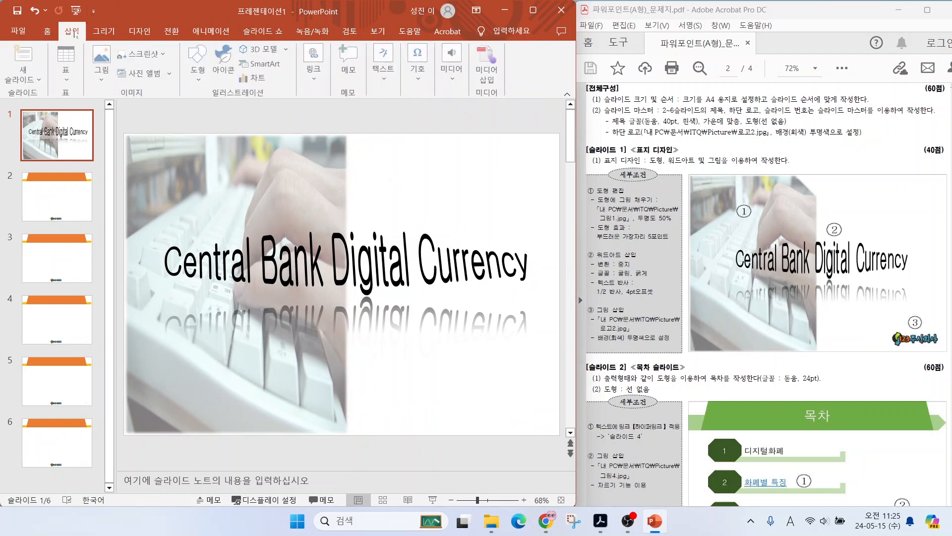
left_click(103, 62)
left_click(142, 121)
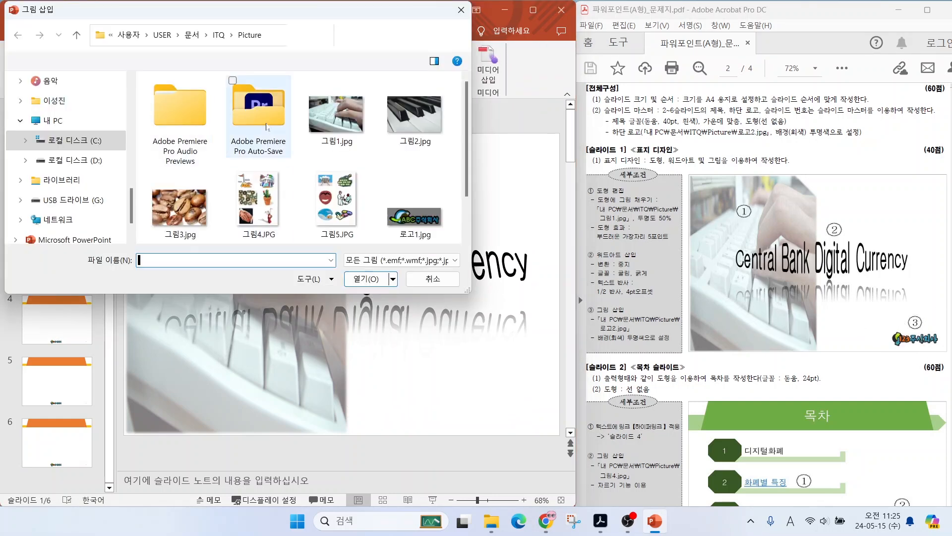
scroll(406, 218, "down", 2)
left_click(183, 219)
left_click(366, 279)
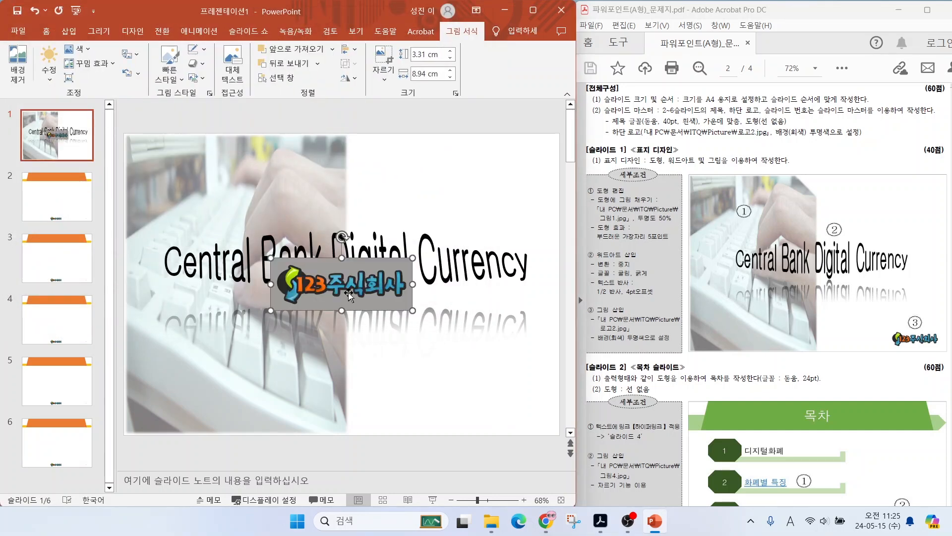
- Move the logo to the lower-right corner of slide 1 and shrink it proportionally to about 2.65 by 7.17 cm
left_click_drag(377, 338, 496, 407)
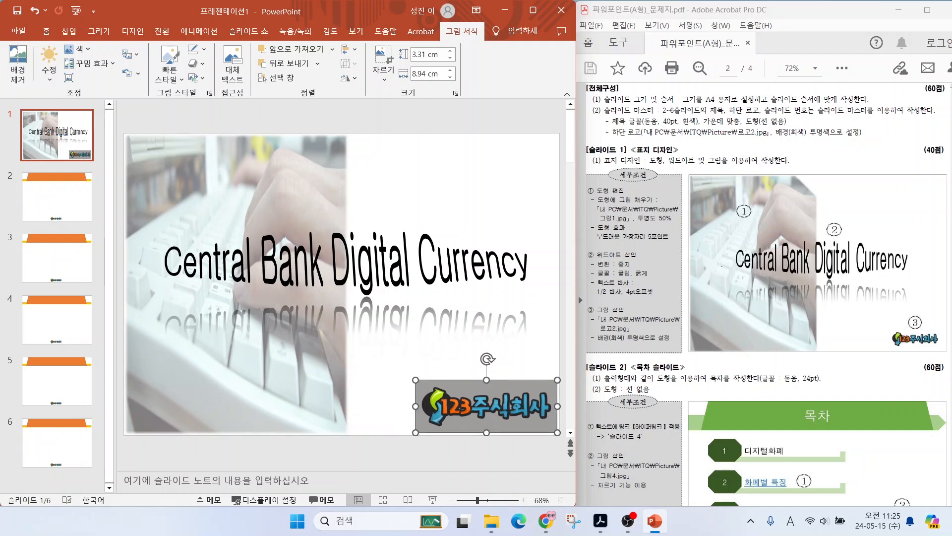
left_click_drag(645, 333, 685, 299)
key("Escape")
left_click_drag(411, 380, 444, 390)
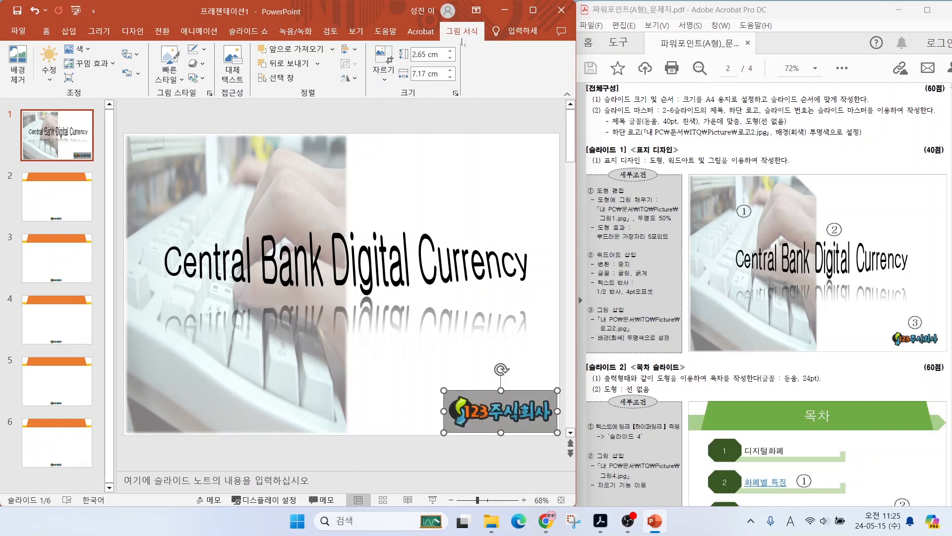
- Make the logo picture's gray background transparent and deselect the logo
left_click(88, 50)
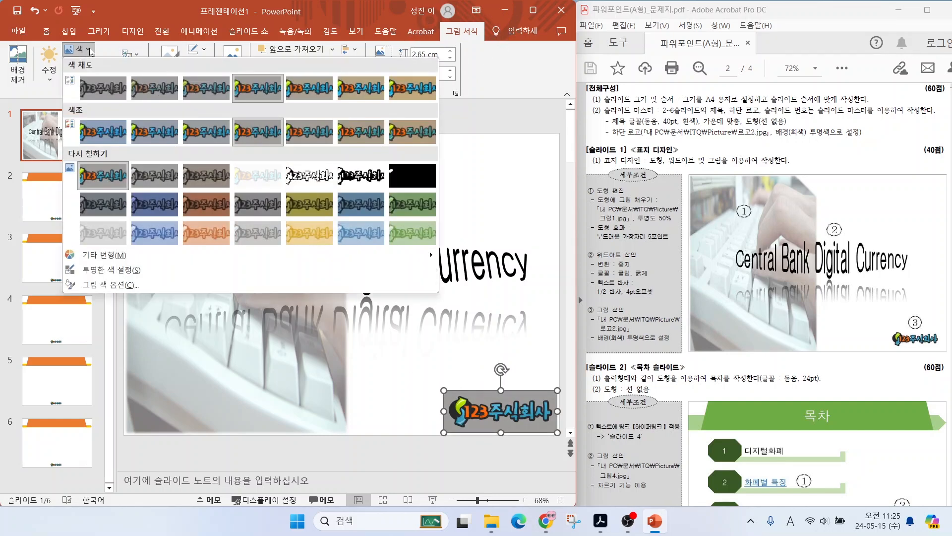
left_click(110, 269)
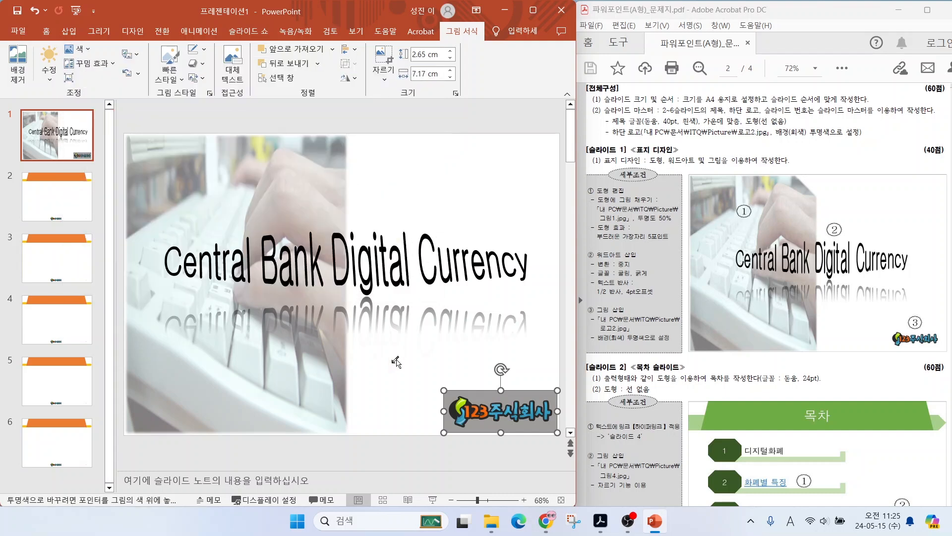
left_click(482, 394)
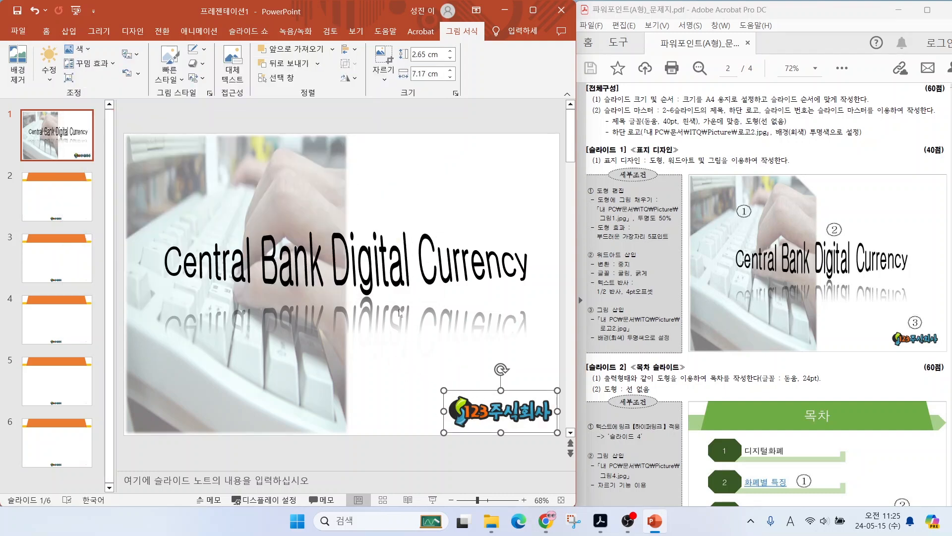
left_click(411, 367)
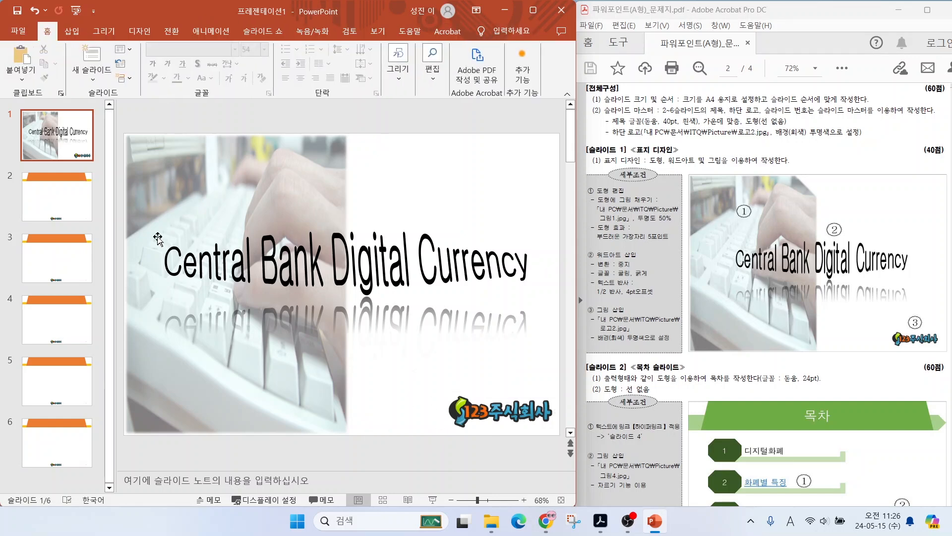
- Go to slide 2 and open the slide master view at the top-level master
key("Page_Down")
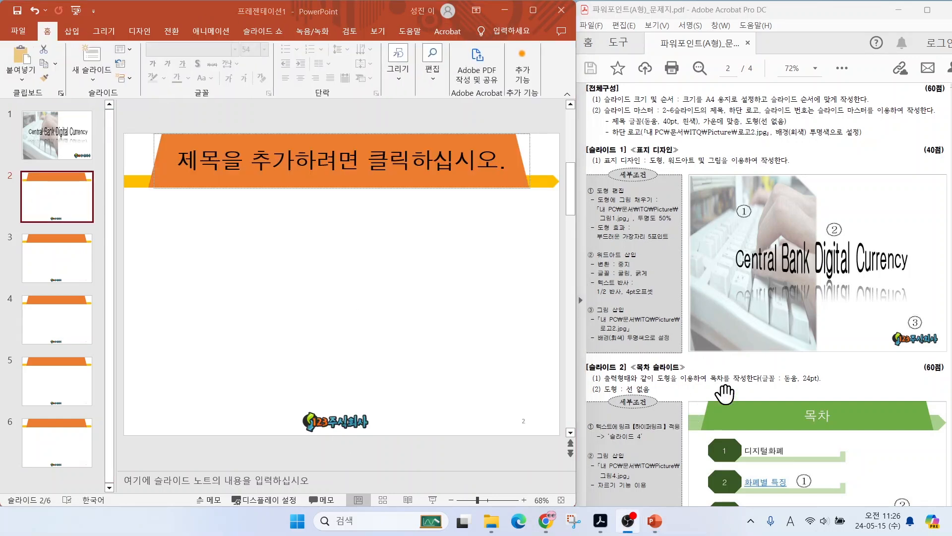
scroll(757, 366, "down", 4)
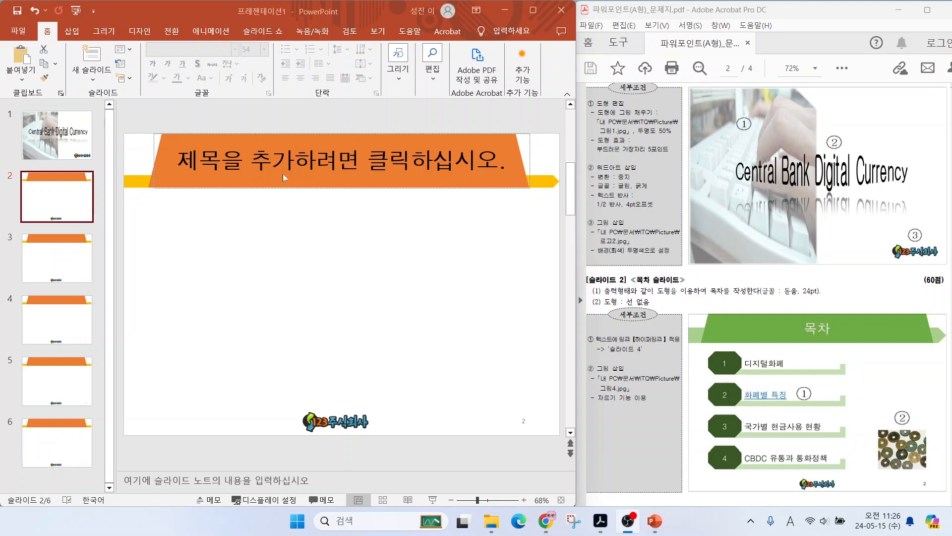
left_click(378, 31)
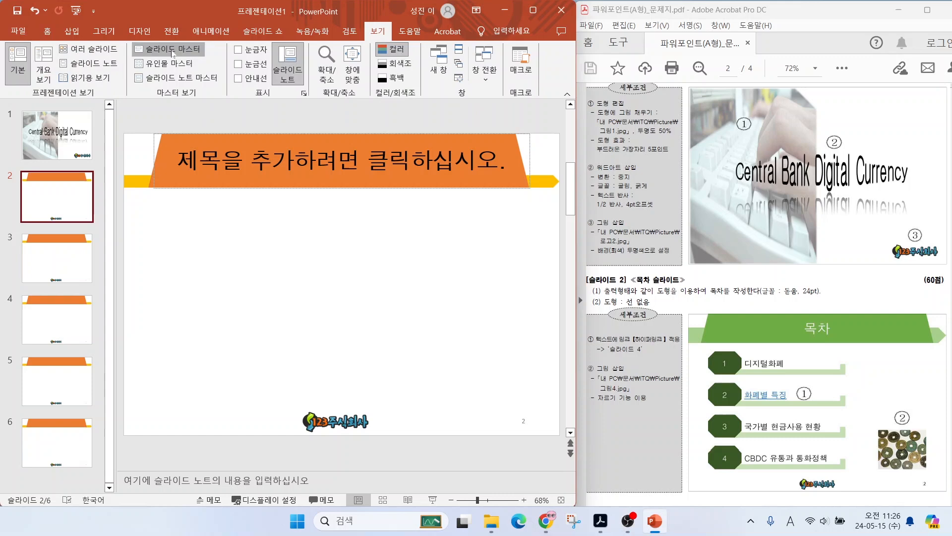
left_click(169, 49)
scroll(100, 178, "up", 5)
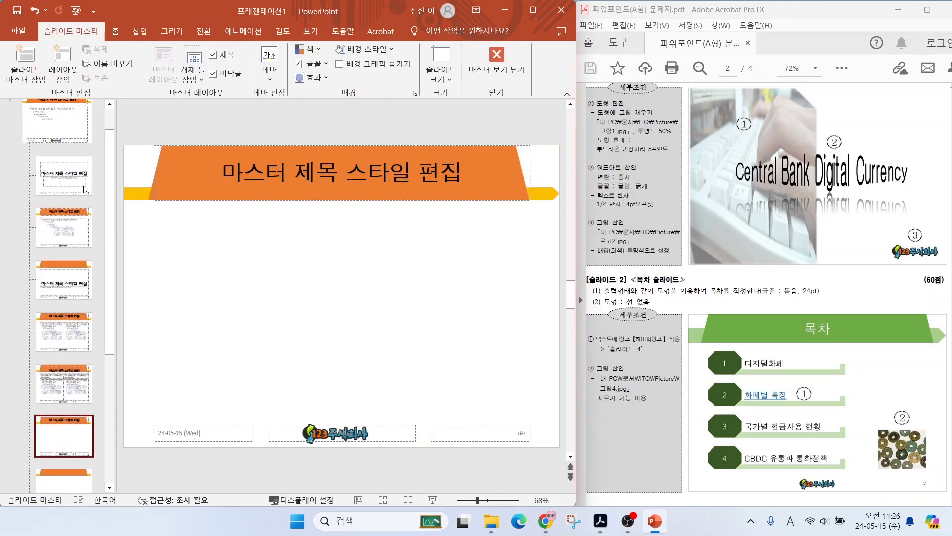
left_click(100, 129)
- Set the master title text color to white and close the master view
left_click(220, 172)
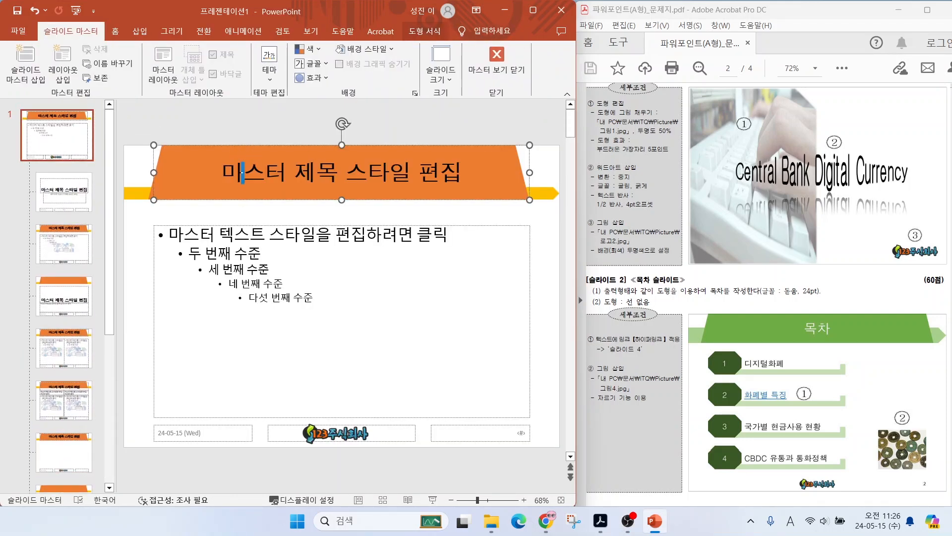
left_click_drag(220, 172, 469, 172)
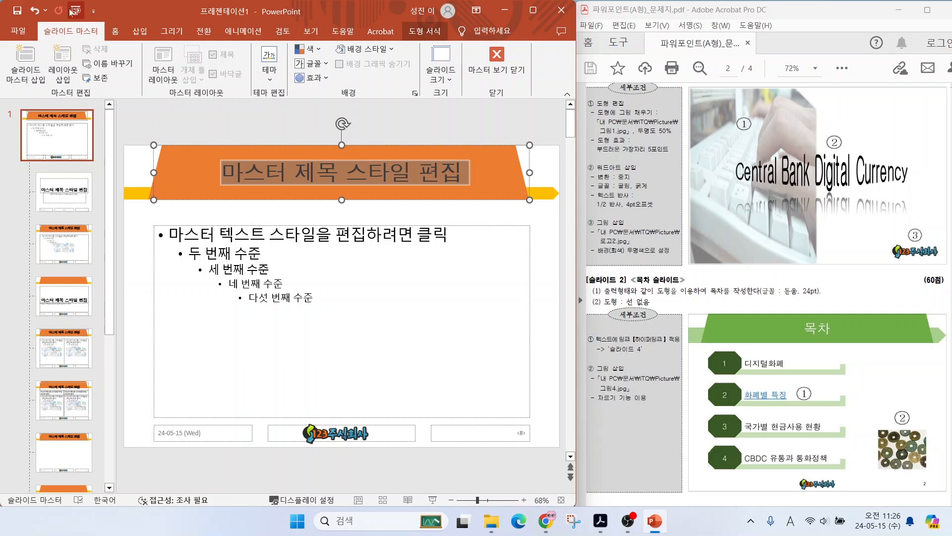
left_click(115, 33)
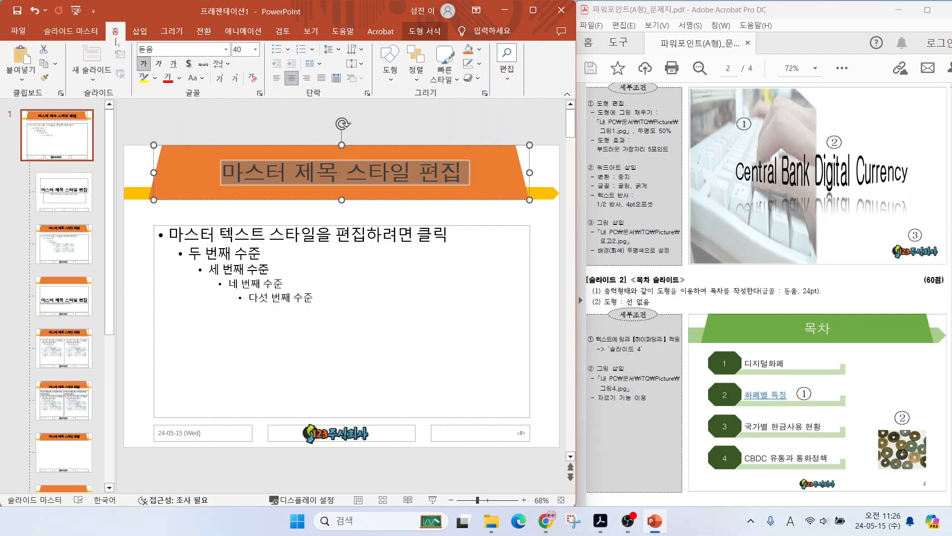
left_click(179, 79)
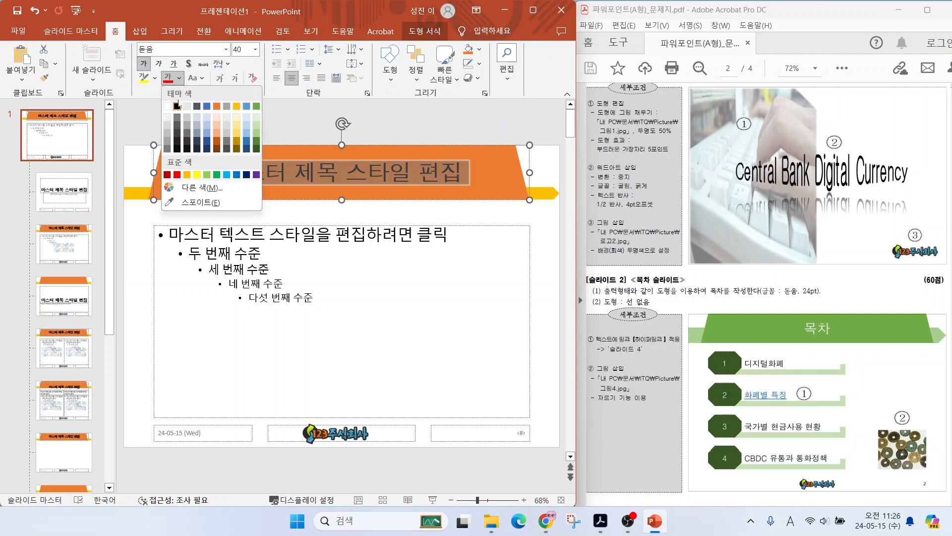
left_click(219, 142)
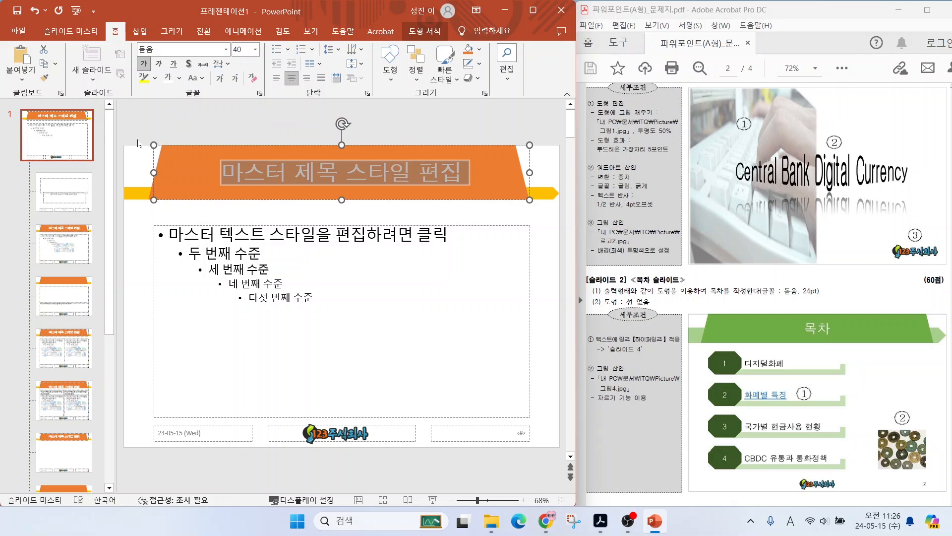
left_click(64, 33)
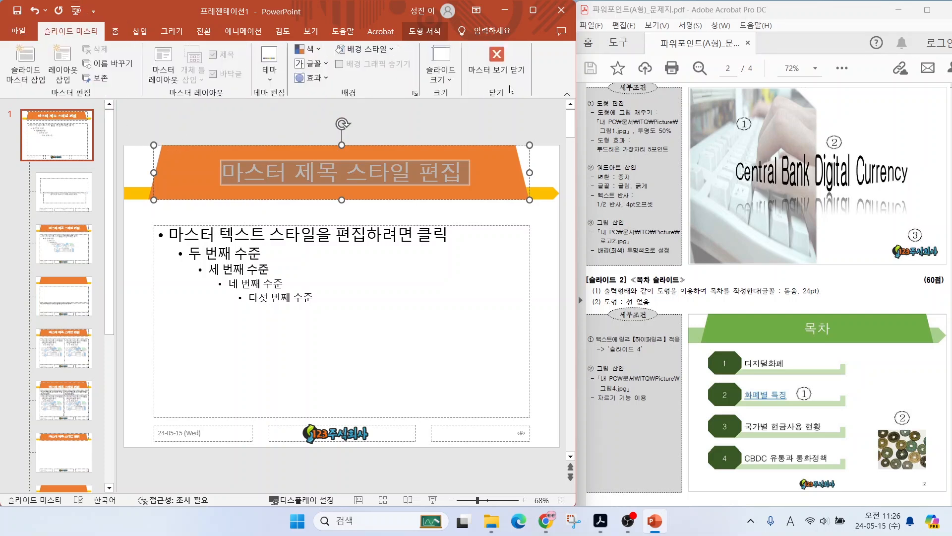
left_click(503, 75)
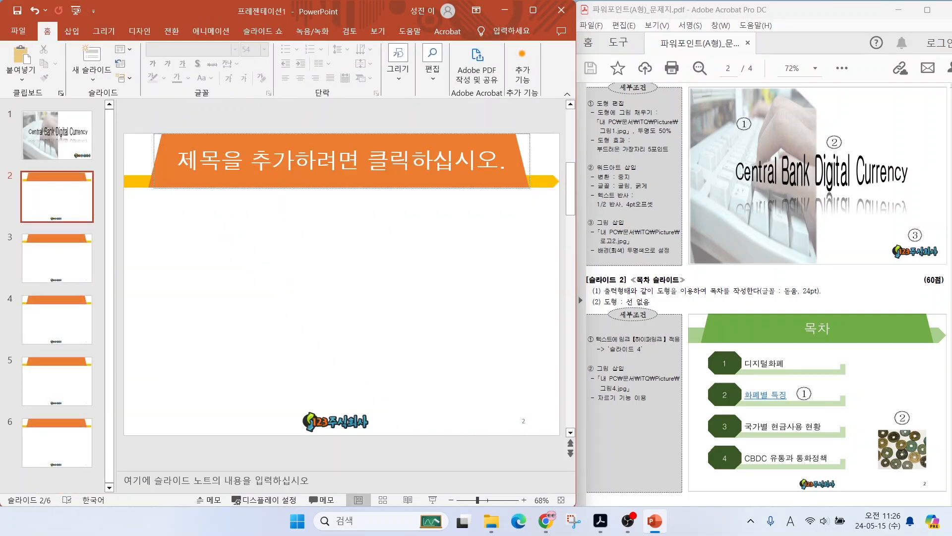
- Enter "목차" as the title of slide 2
left_click(342, 165)
key("Page_Down")
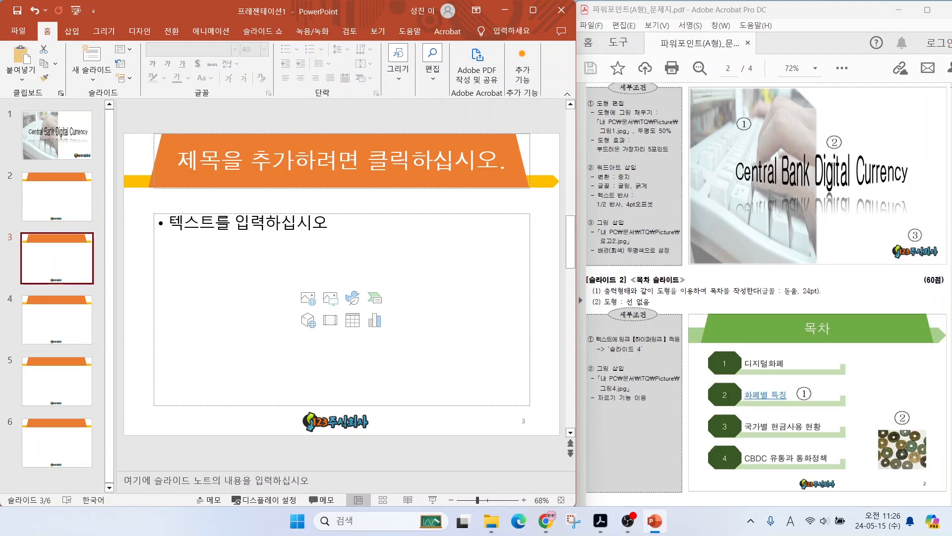
key("Page_Up")
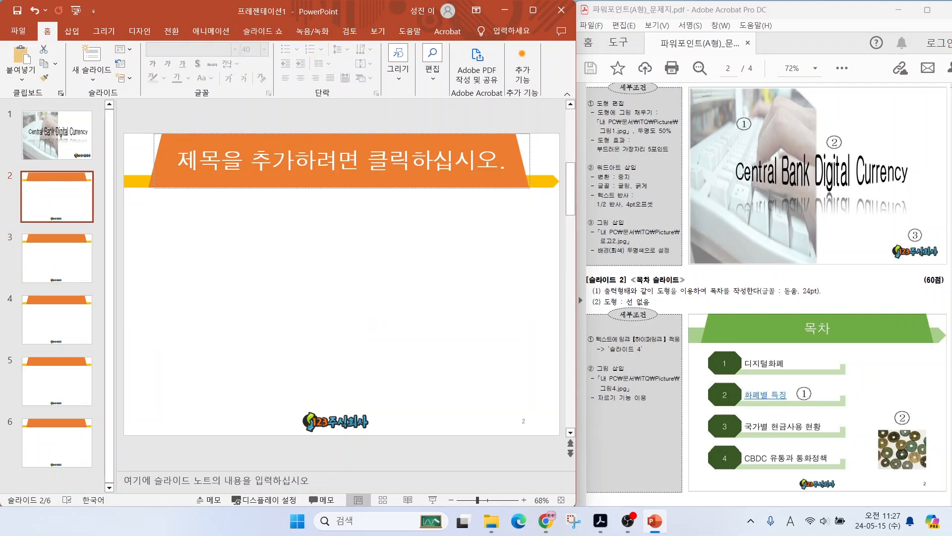
left_click(341, 161)
type("a")
key("BackSpace")
key("Hangul")
type("목차")
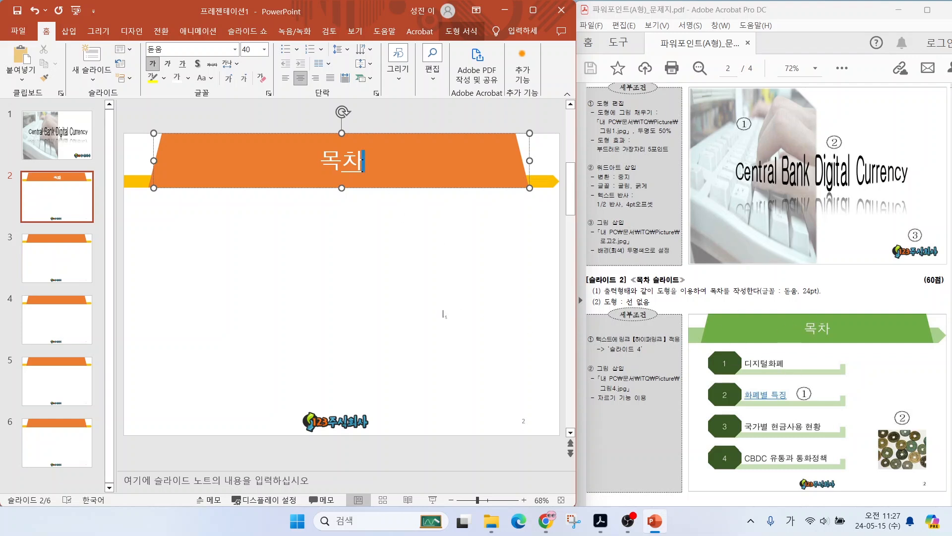
left_click(443, 258)
- Draw a long, thin L-shape below the title on slide 2, spanning from its left part to just past the middle
left_click(74, 31)
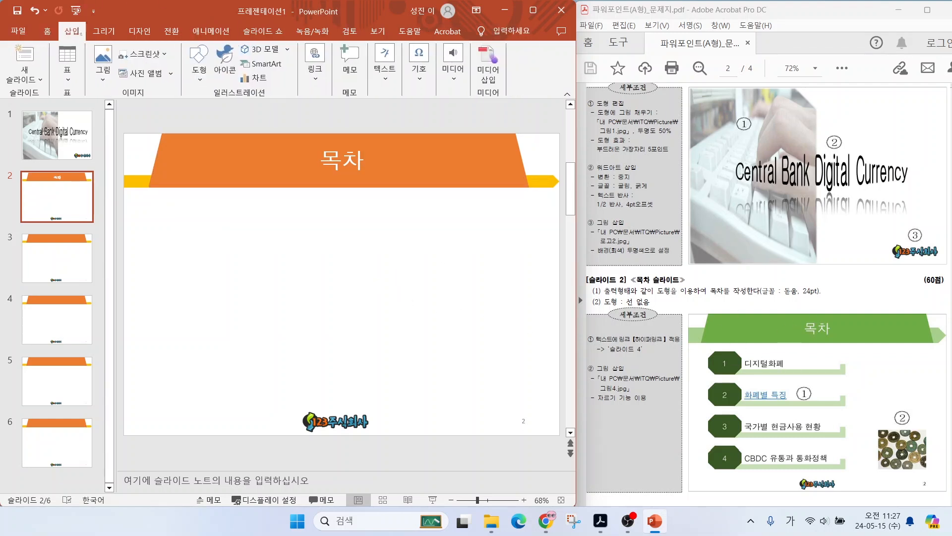
left_click(195, 61)
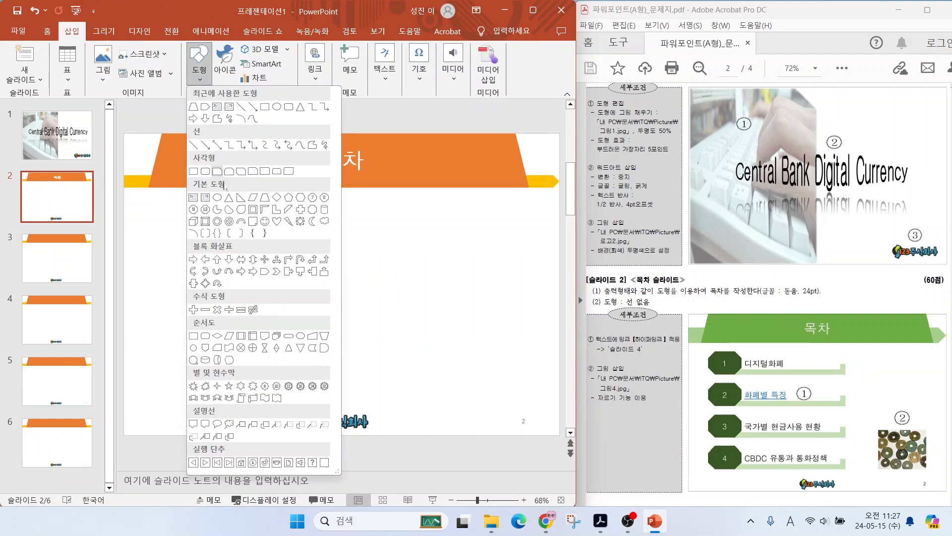
left_click(275, 209)
left_click_drag(148, 221, 383, 242)
mouse_move(263, 201)
left_mouse_down()
mouse_move(302, 242)
mouse_move(244, 298)
mouse_move(267, 199)
left_mouse_up()
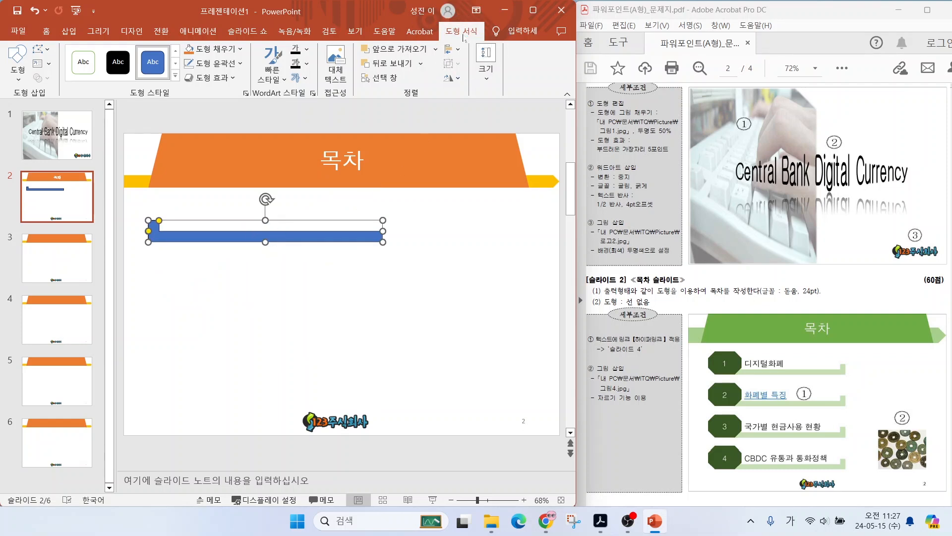
- Flip the L-shape horizontally and fill it with standard yellow
left_click(458, 79)
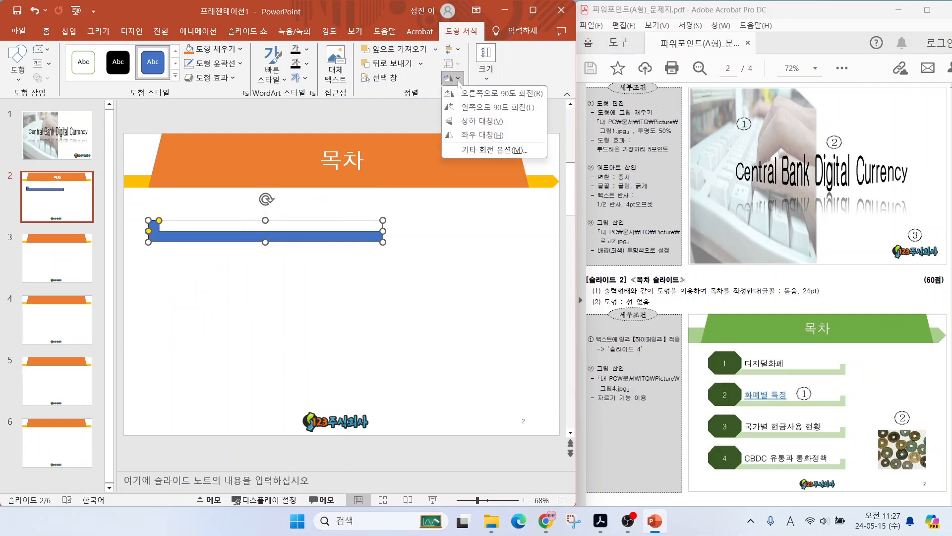
left_click(473, 135)
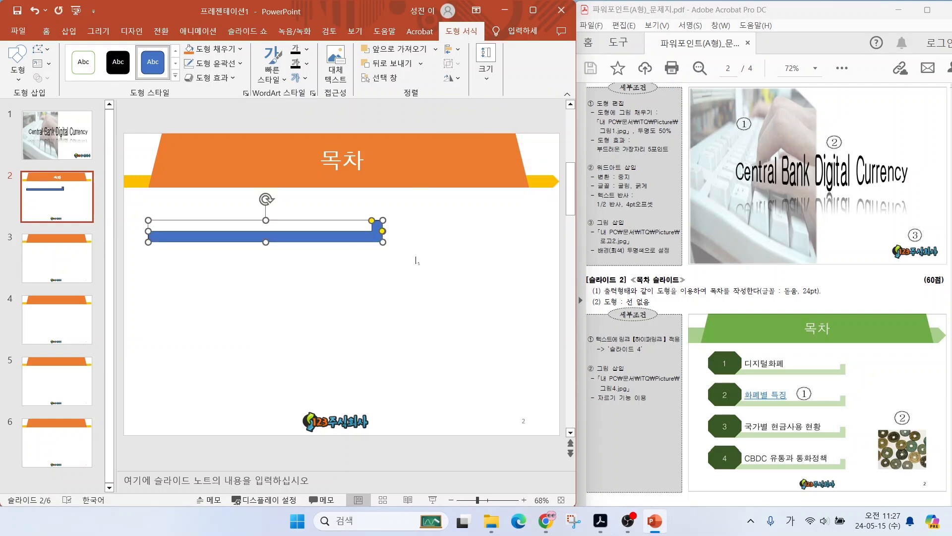
left_click(208, 50)
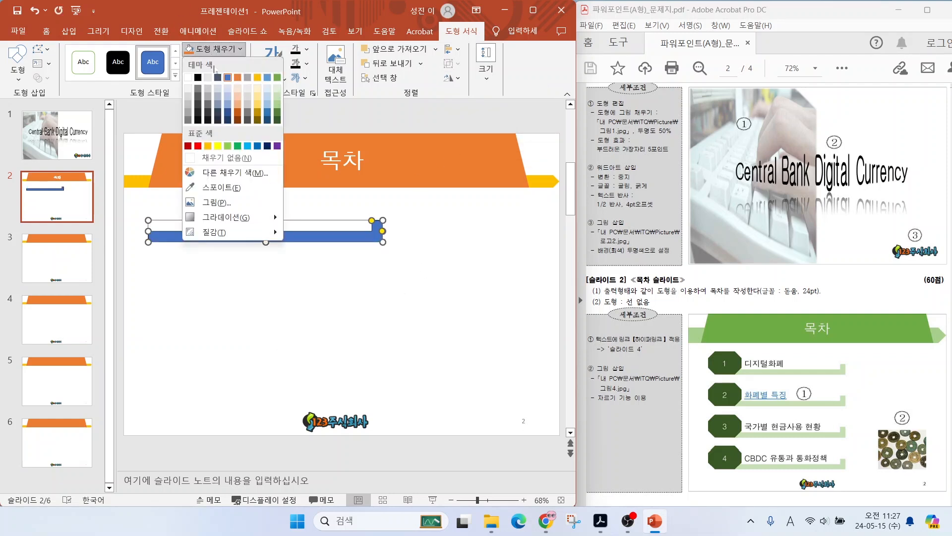
left_click(218, 146)
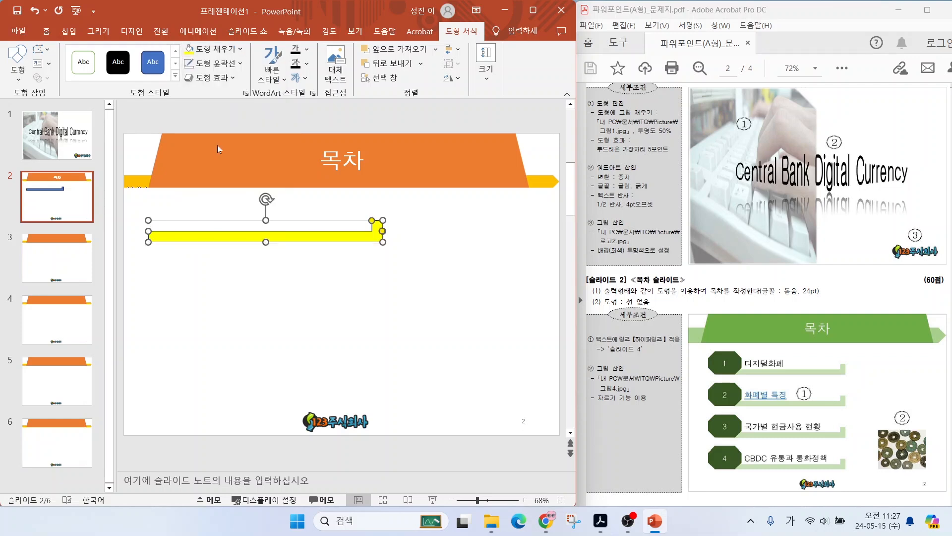
- Remove the outline from the yellow L-shape on slide 2
left_click(214, 64)
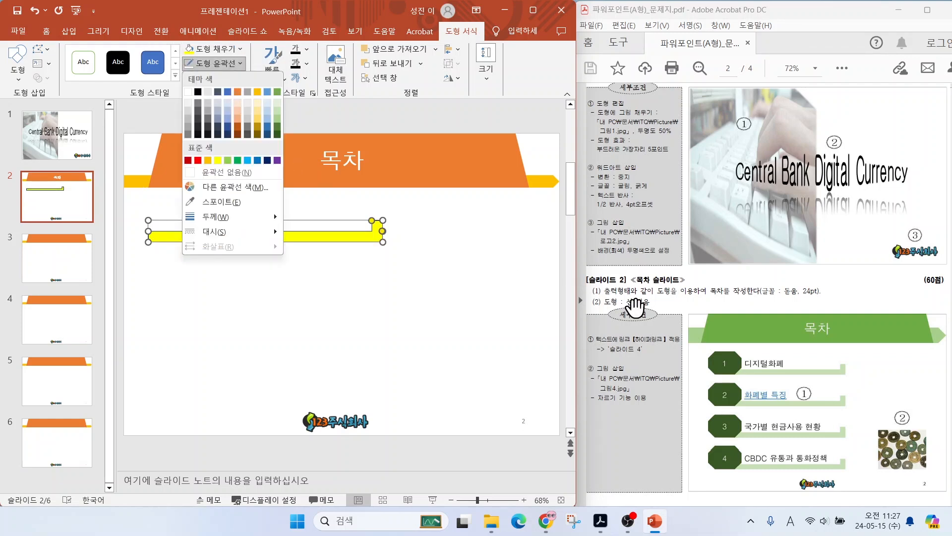
left_click(225, 172)
left_click(314, 247)
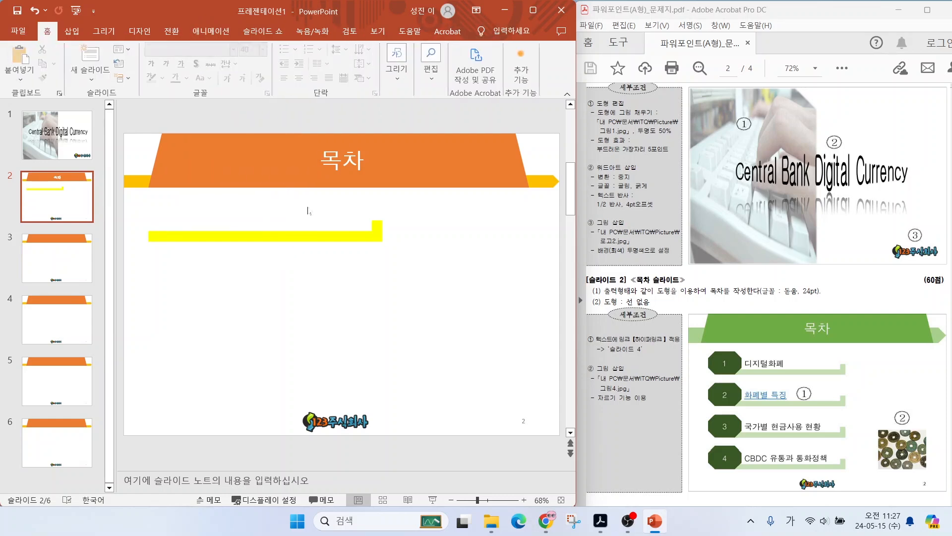
- Draw a small octagon over the left end of the yellow L-shape on slide 2 and remove its outline
left_click(72, 31)
left_click(199, 69)
left_click(301, 221)
mouse_move(148, 209)
left_mouse_down()
mouse_move(201, 246)
mouse_move(258, 236)
left_mouse_up()
left_click(186, 224)
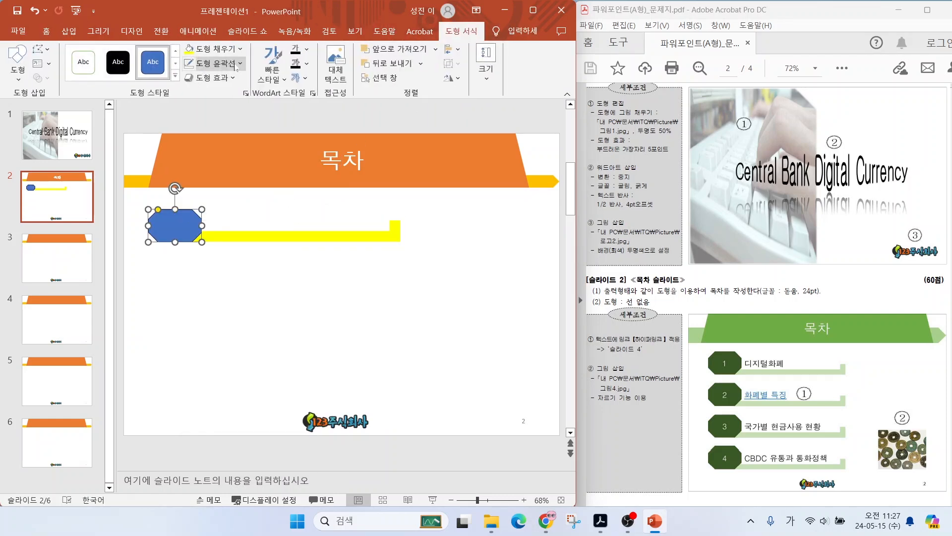
left_click(218, 64)
left_click(221, 173)
left_click(137, 225)
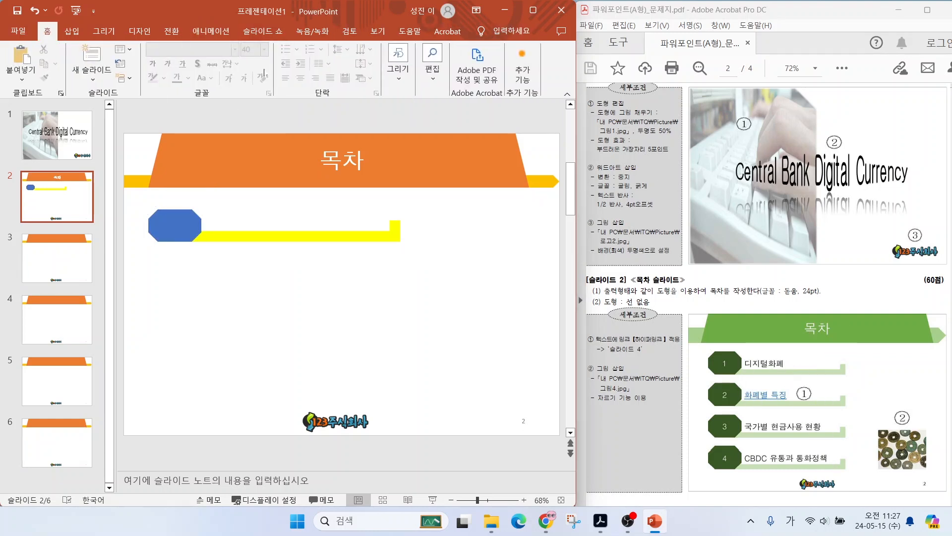
- Insert a horizontal text box just above the yellow bar, running from the octagon's right edge nearly to the bar's right end
left_click(72, 31)
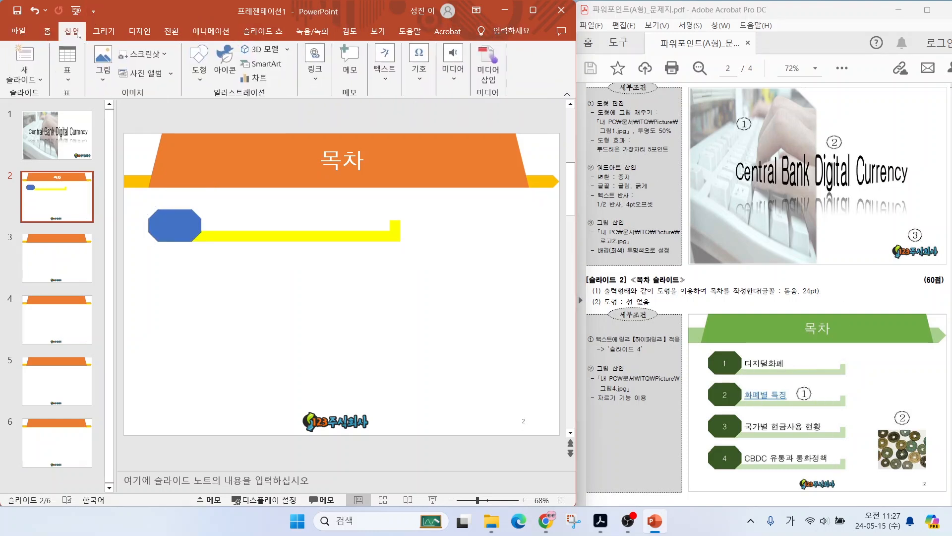
left_click(385, 67)
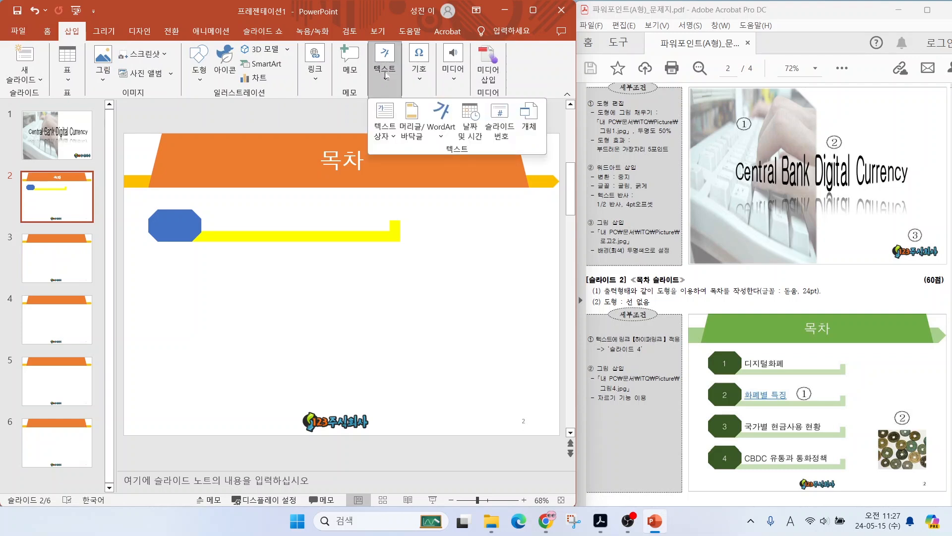
left_click(386, 126)
left_click_drag(203, 196, 387, 228)
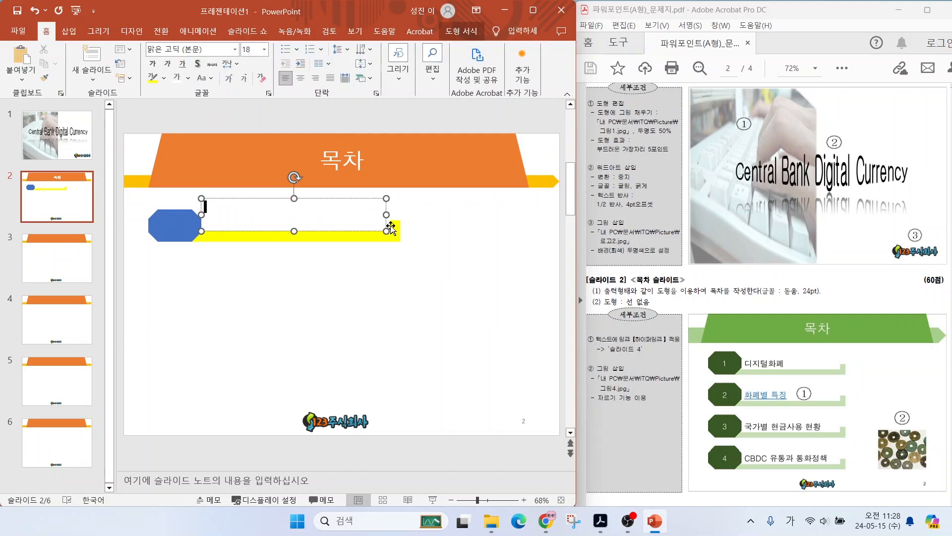